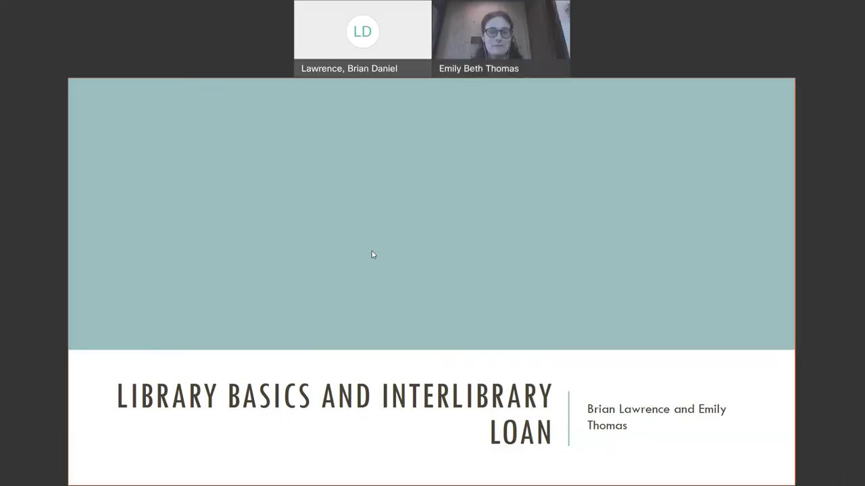
# - Advance from the title slide to the Goals slide listing six library tasks
pyautogui.click(168, 233)
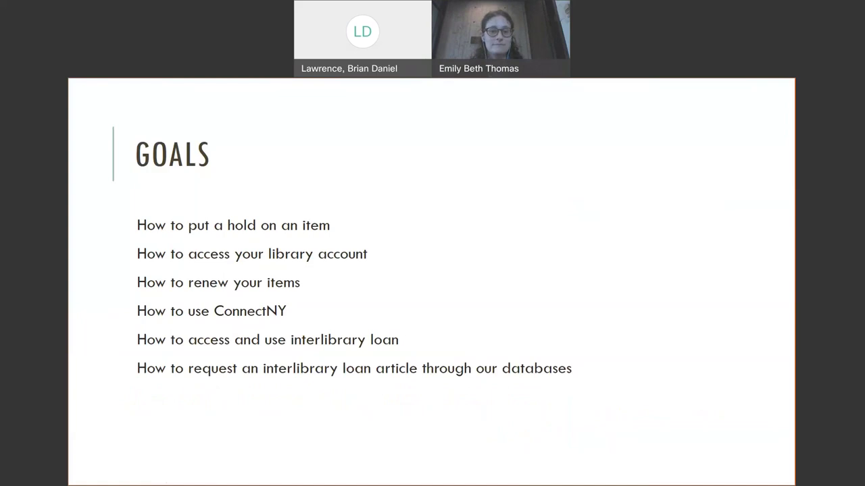
# - Move from the Goals slide to the Rensselaer Library Items slide
pyautogui.click(229, 205)
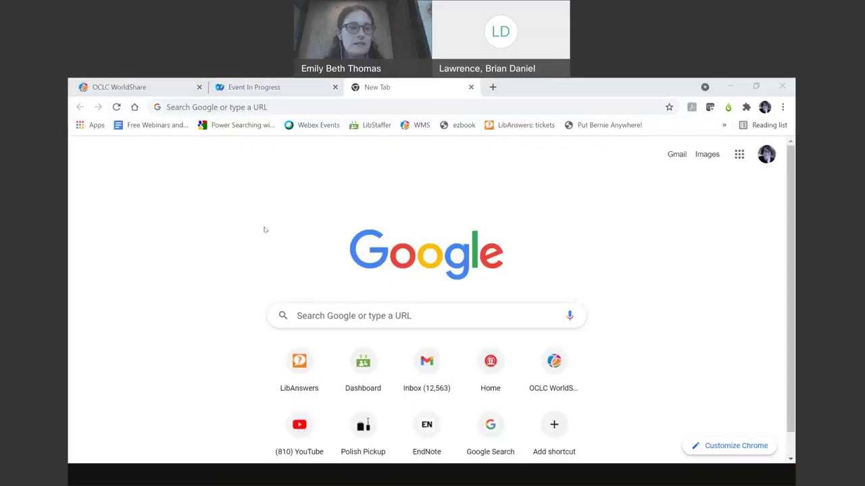
# - Go to library.rpi.edu in a new tab and scroll down to its Quick Links list
pyautogui.click(175, 107)
pyautogui.write('lib')
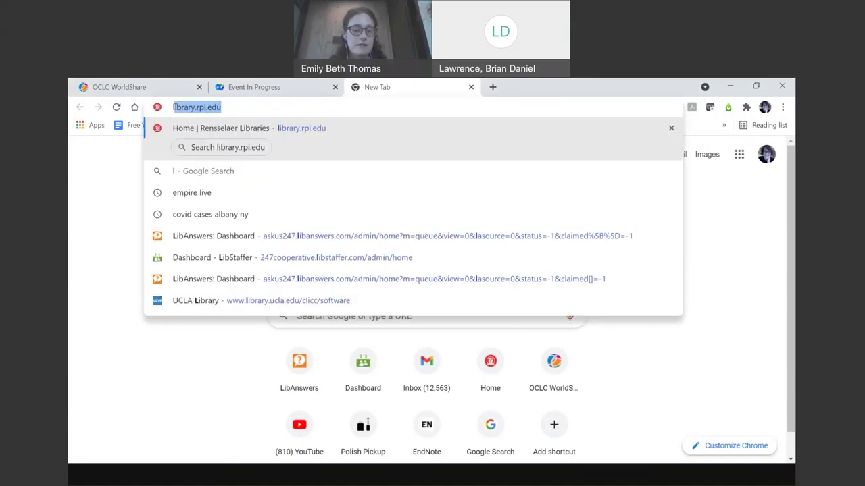
pyautogui.write('b')
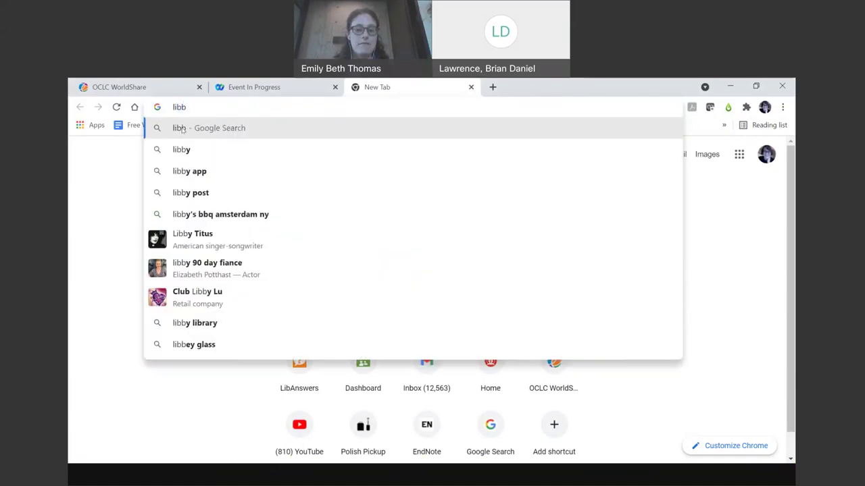
pyautogui.press('BackSpace')
pyautogui.write('r')
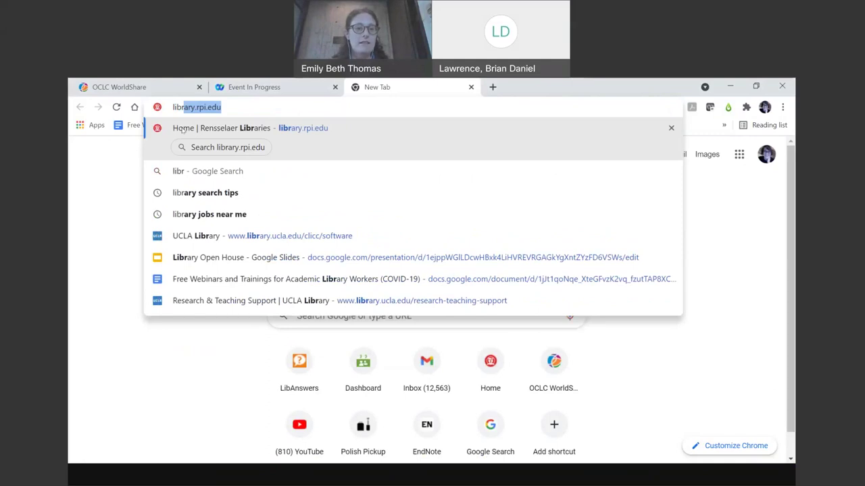
pyautogui.click(182, 128)
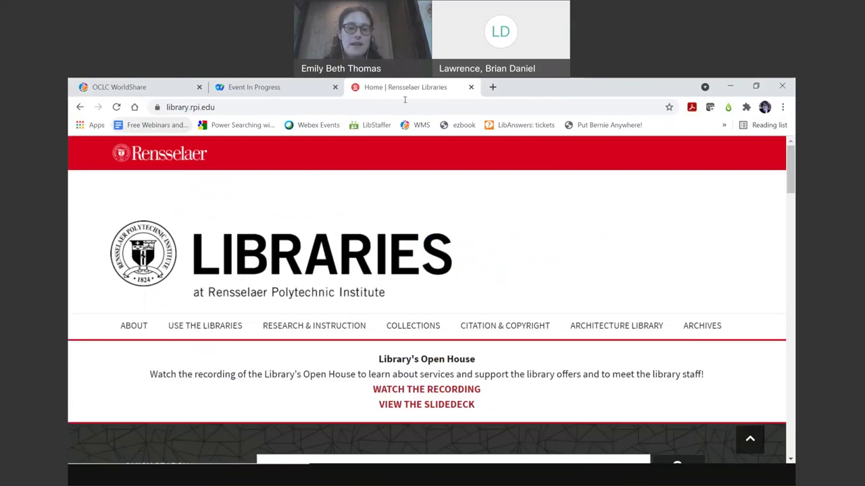
pyautogui.scroll(-2, 574, 264)
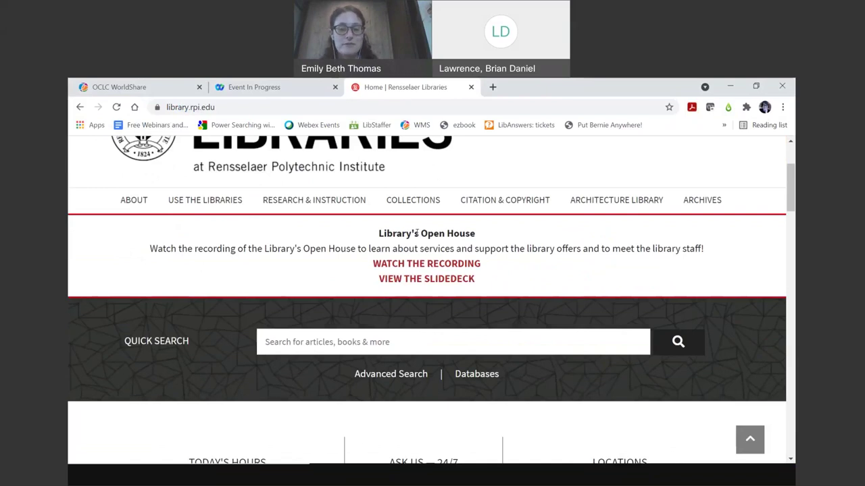
pyautogui.scroll(-3, 523, 283)
pyautogui.scroll(1, 523, 282)
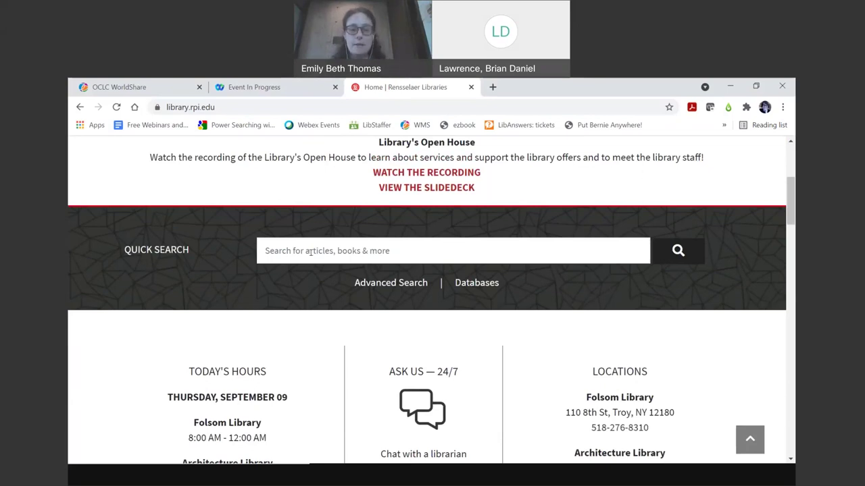
pyautogui.scroll(-1, 310, 244)
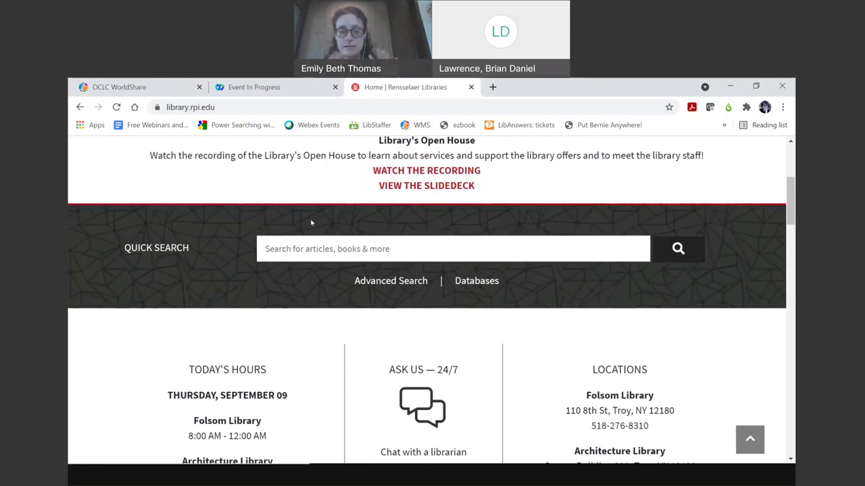
pyautogui.scroll(-4, 311, 222)
pyautogui.scroll(-3, 308, 197)
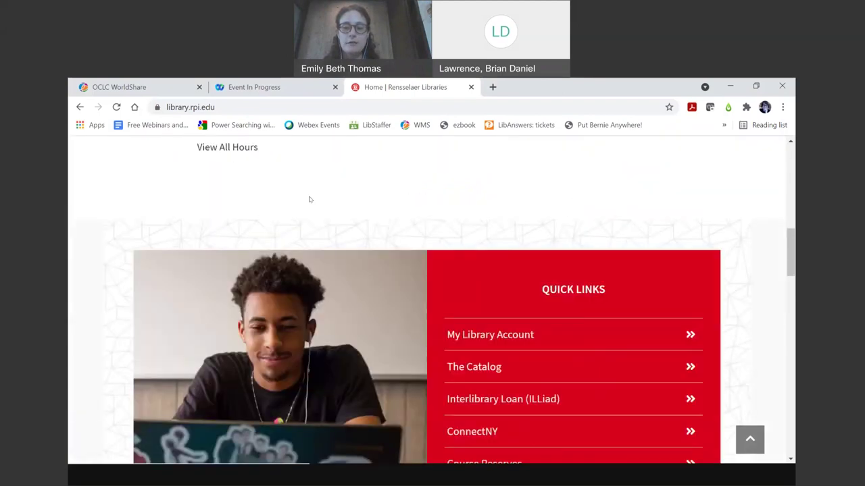
pyautogui.scroll(1, 309, 196)
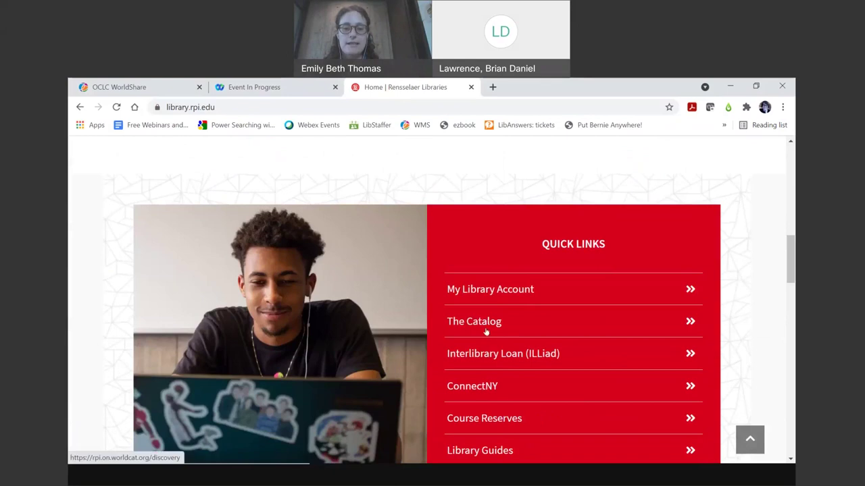
# - Open The Catalog from Quick Links and search for 'Civil war a narrative'
pyautogui.click(487, 327)
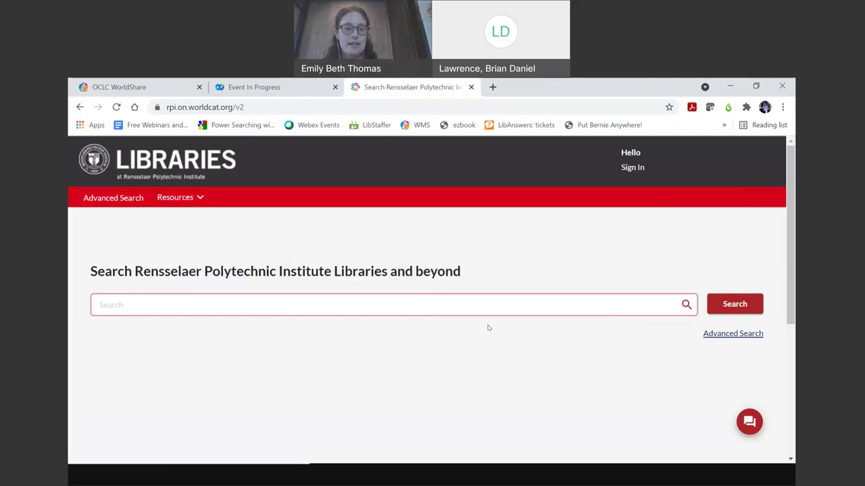
pyautogui.click(346, 302)
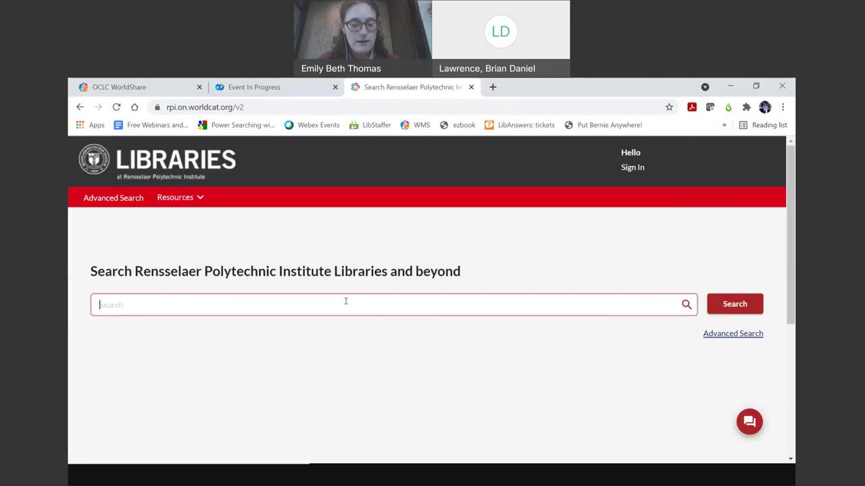
pyautogui.write('Civial')
pyautogui.press('BackSpace')
pyautogui.press('BackSpace')
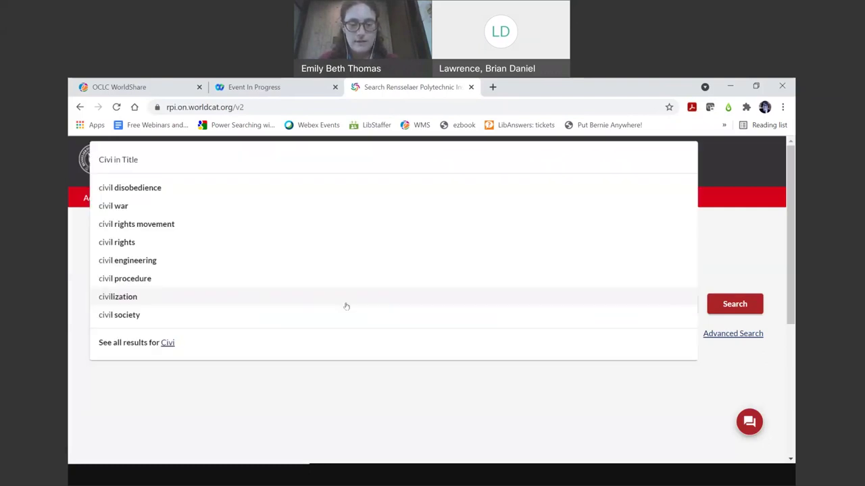
pyautogui.write('l')
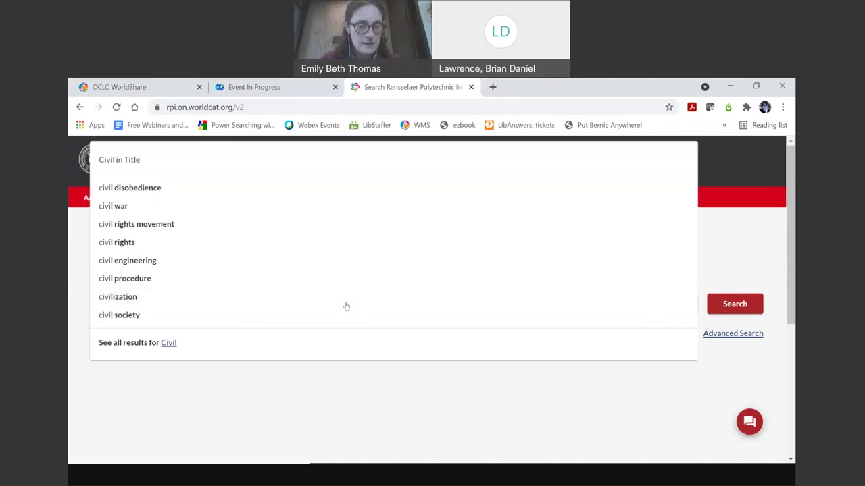
pyautogui.write(' war')
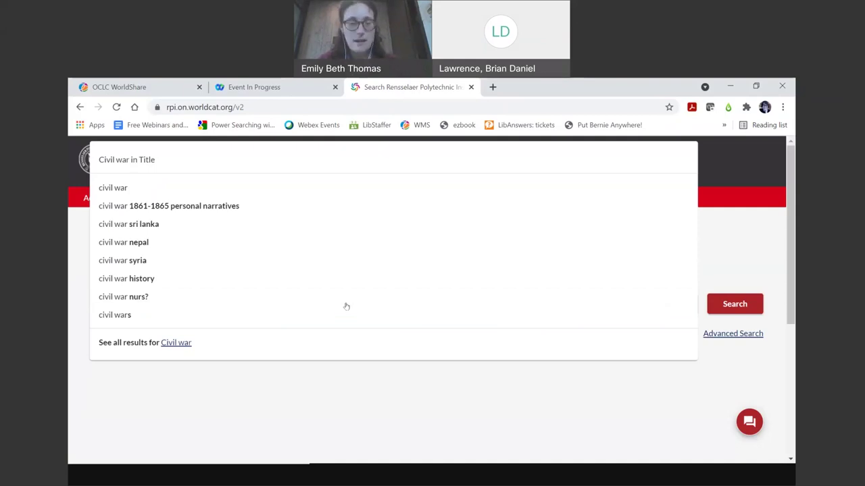
pyautogui.write(' a')
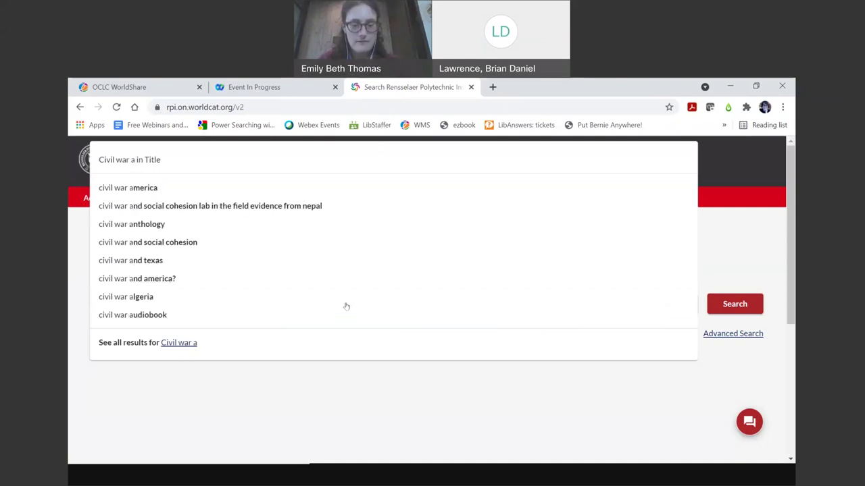
pyautogui.write(' narr')
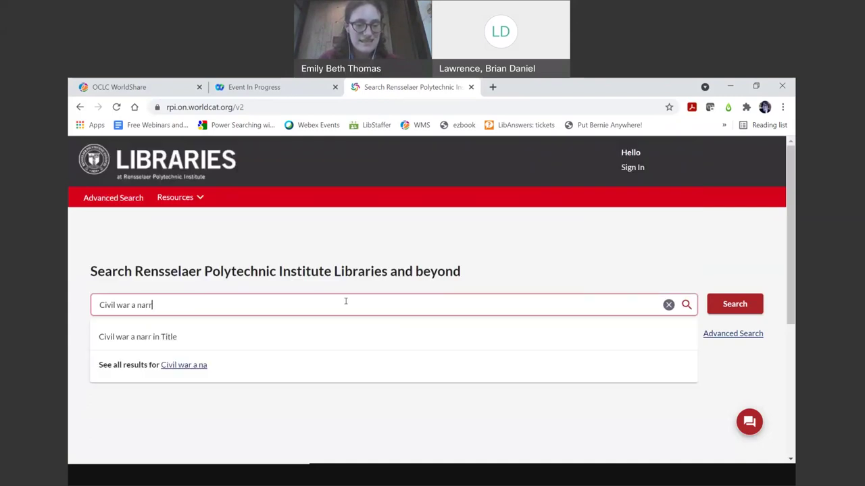
pyautogui.write('ative')
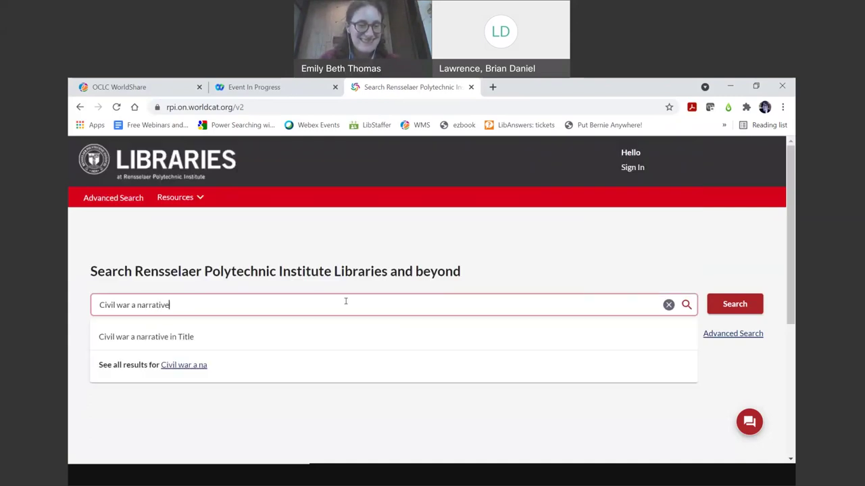
pyautogui.press('Return')
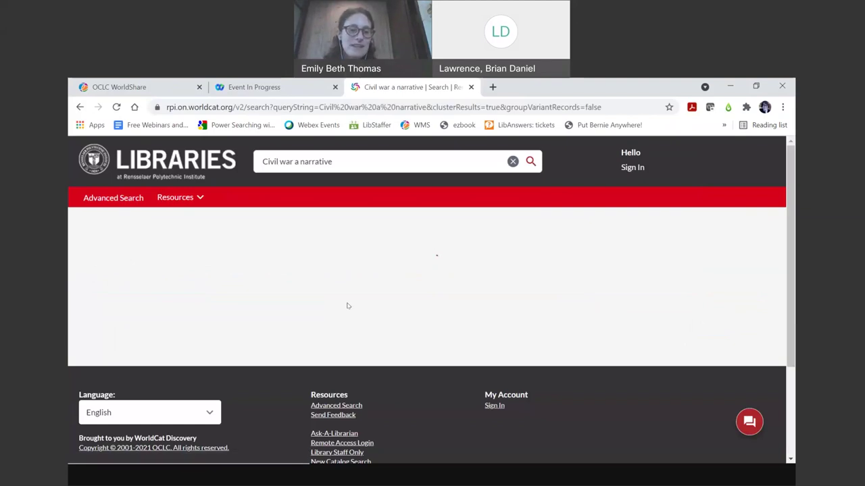
# - Scroll the 649 results headed by Shelby Foote's The Civil War, a narrative
pyautogui.scroll(-1, 344, 297)
pyautogui.scroll(1, 342, 294)
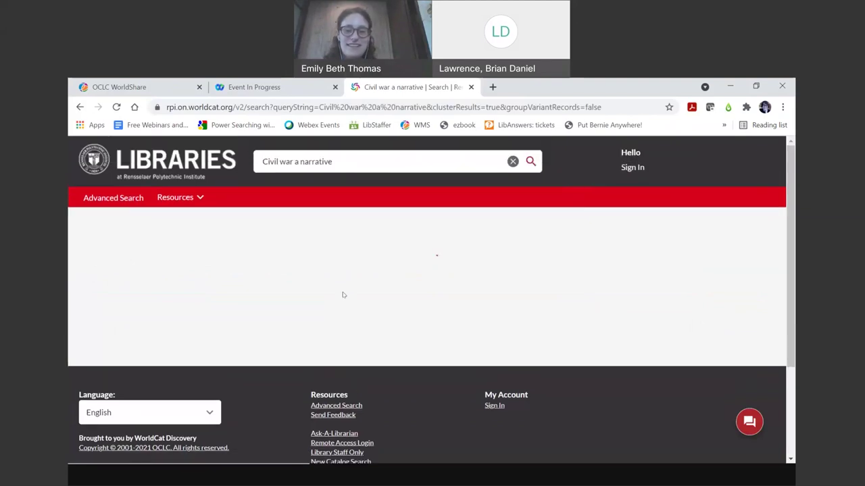
pyautogui.scroll(-1, 343, 295)
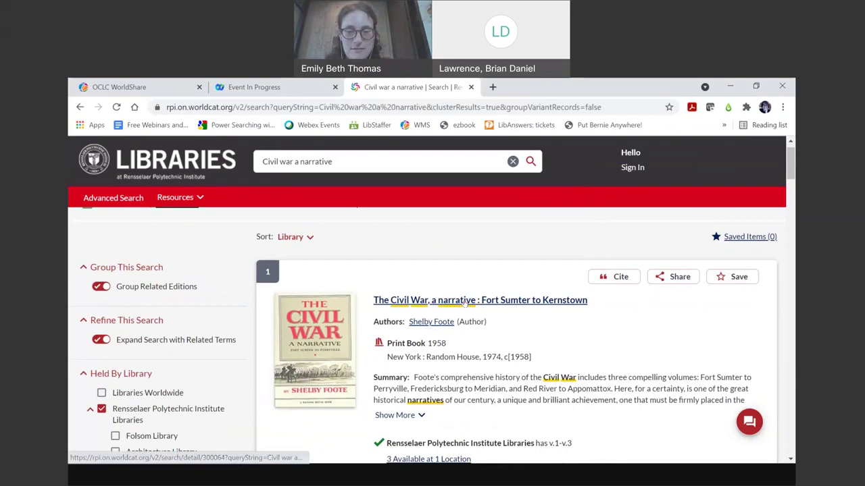
pyautogui.scroll(-1, 562, 374)
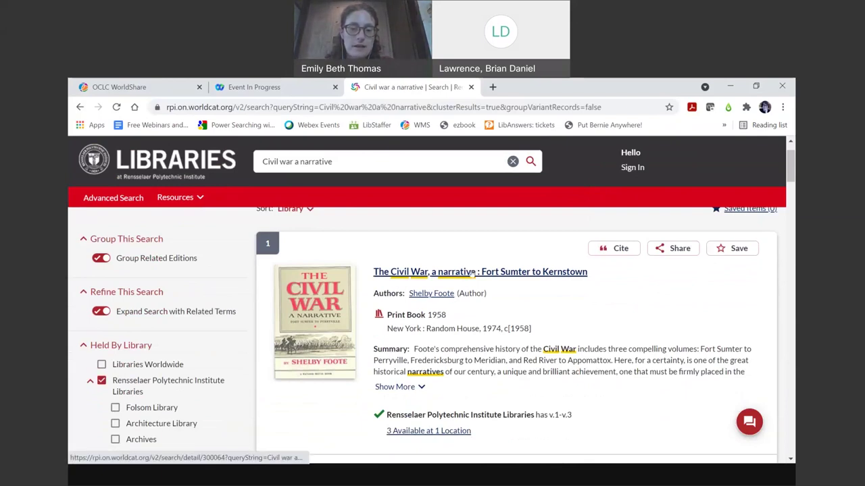
# - Open the first result's full record and review v.1–v.3 availability at Folsom Library
pyautogui.click(446, 277)
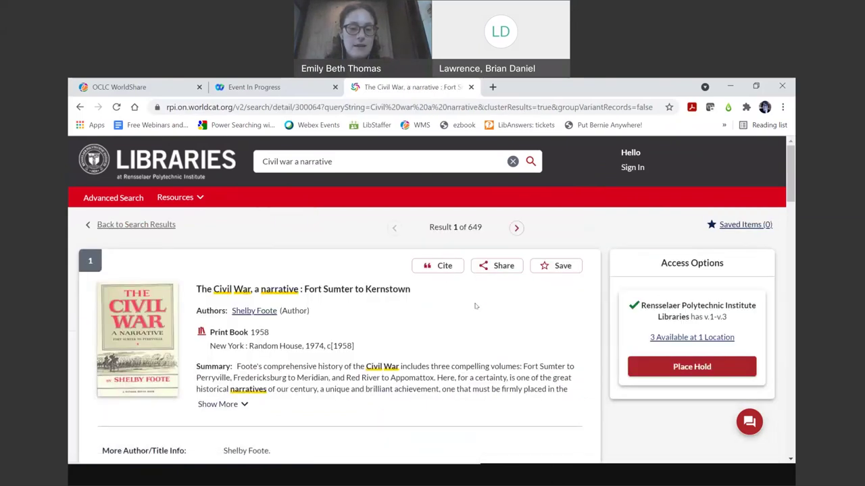
pyautogui.scroll(-1, 475, 299)
pyautogui.scroll(-2, 475, 299)
pyautogui.scroll(1, 475, 300)
pyautogui.scroll(-1, 475, 299)
pyautogui.scroll(-5, 475, 299)
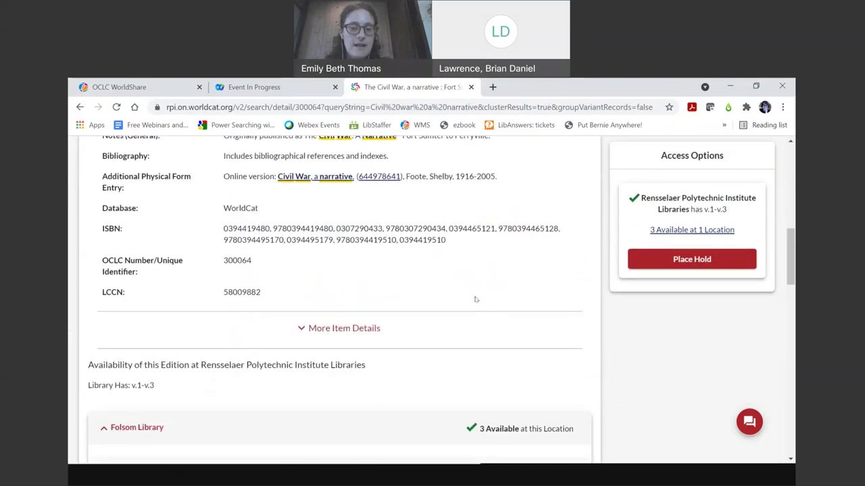
pyautogui.scroll(-2, 474, 300)
pyautogui.scroll(1, 474, 300)
pyautogui.scroll(-1, 474, 299)
pyautogui.scroll(-1, 474, 300)
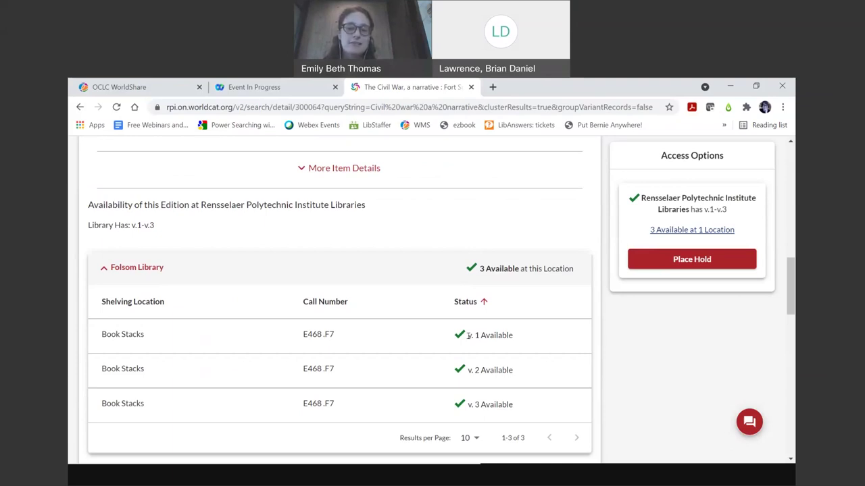
pyautogui.scroll(2, 468, 335)
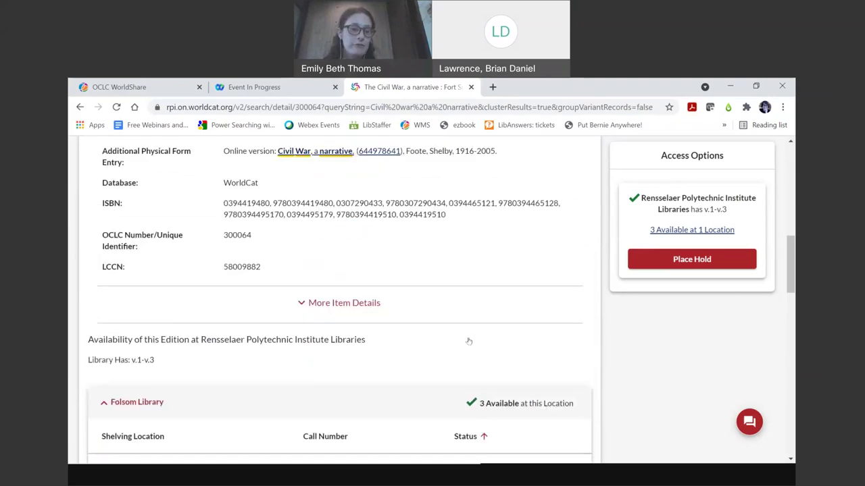
pyautogui.scroll(-1, 471, 341)
pyautogui.scroll(-2, 471, 341)
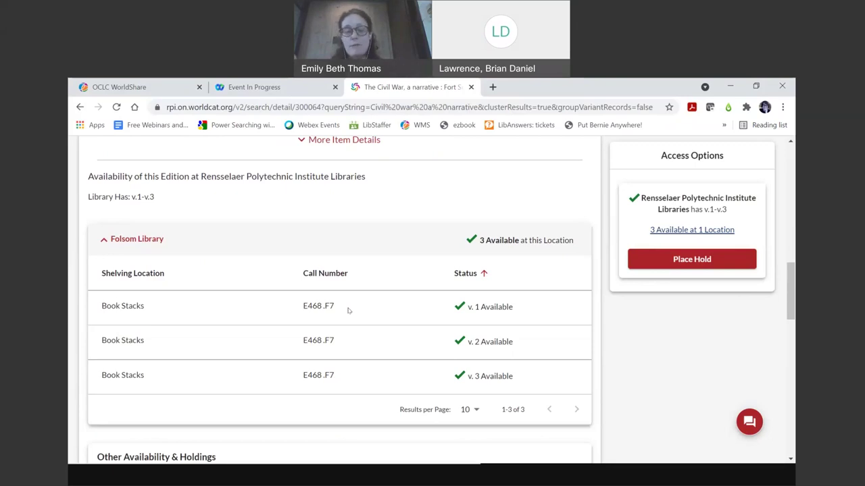
pyautogui.scroll(1, 349, 310)
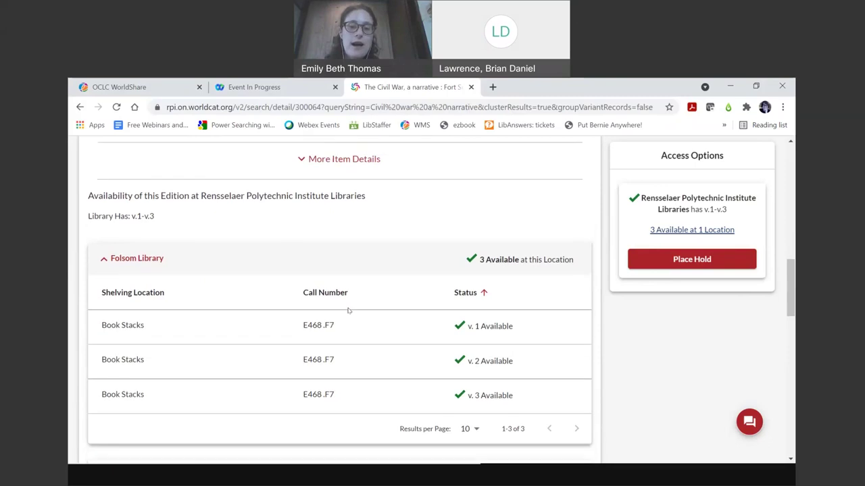
pyautogui.scroll(1, 348, 311)
pyautogui.scroll(3, 347, 311)
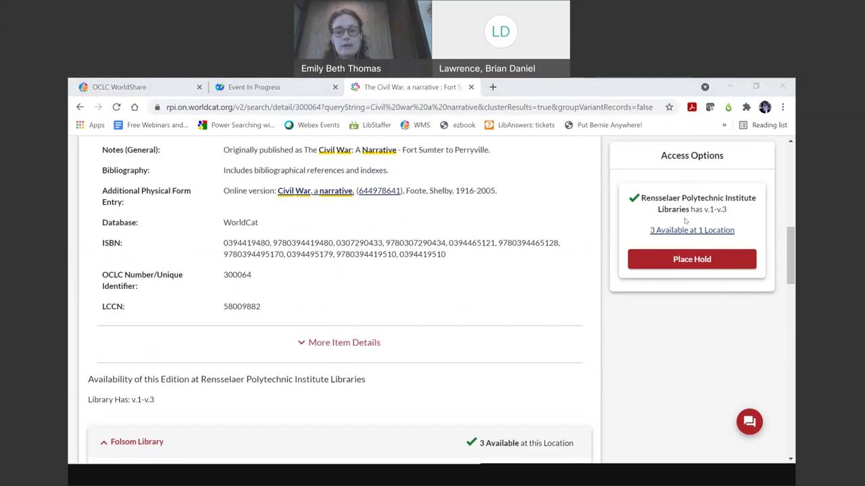
# - Start a hold request for the title, keeping Folsom Library as the pick-up location
pyautogui.click(660, 260)
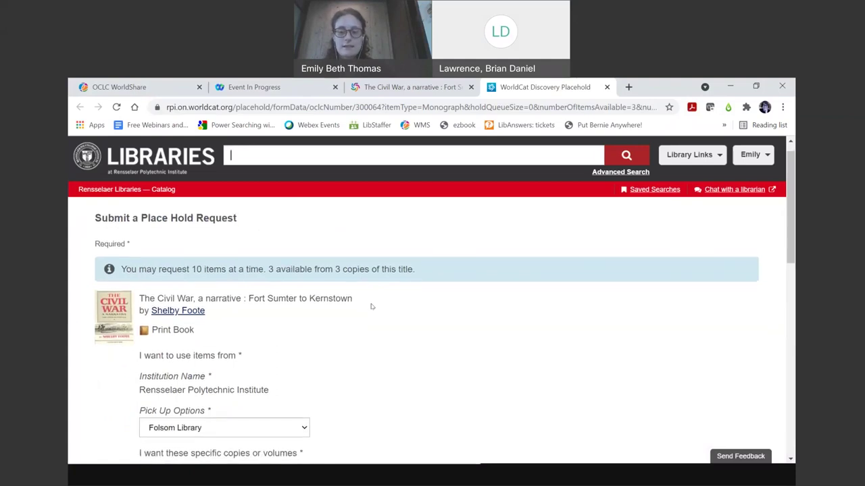
pyautogui.scroll(-2, 370, 306)
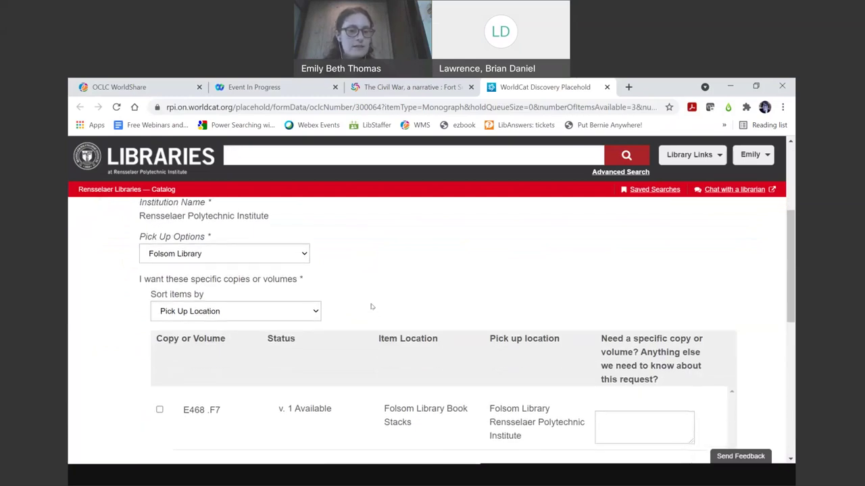
pyautogui.click(304, 254)
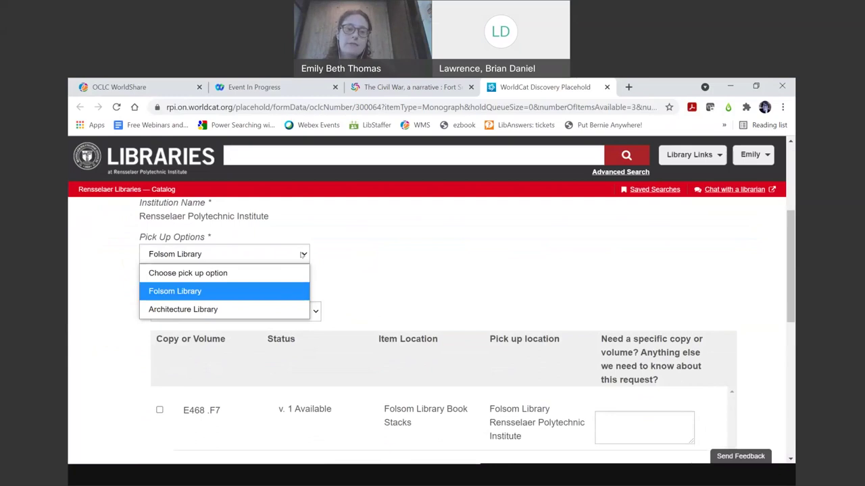
pyautogui.click(289, 291)
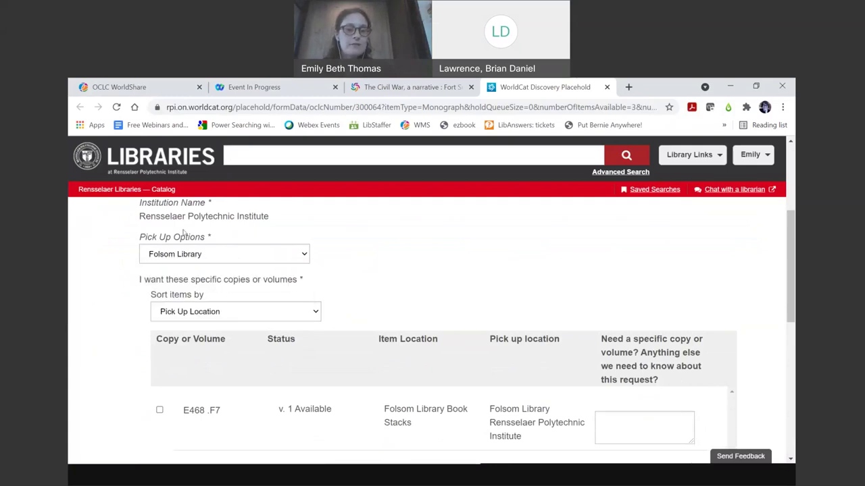
# - Select only volume 2 of the set for the hold
pyautogui.scroll(-1, 396, 309)
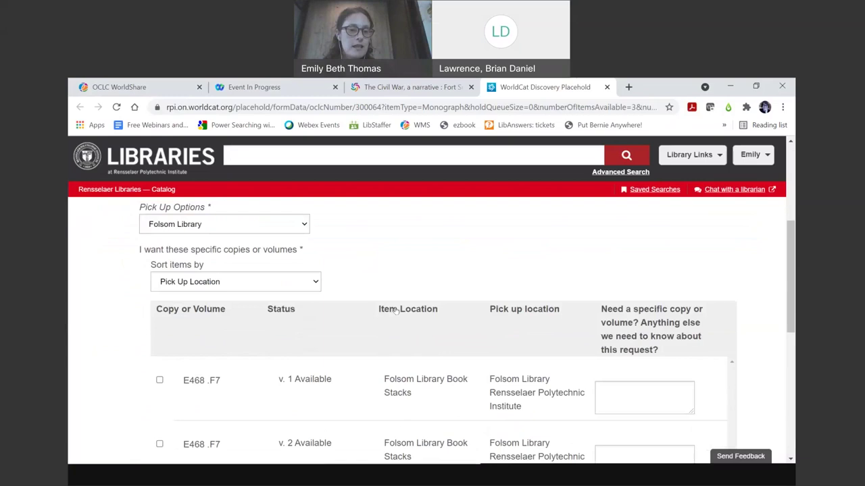
pyautogui.scroll(-3, 396, 309)
pyautogui.scroll(1, 397, 310)
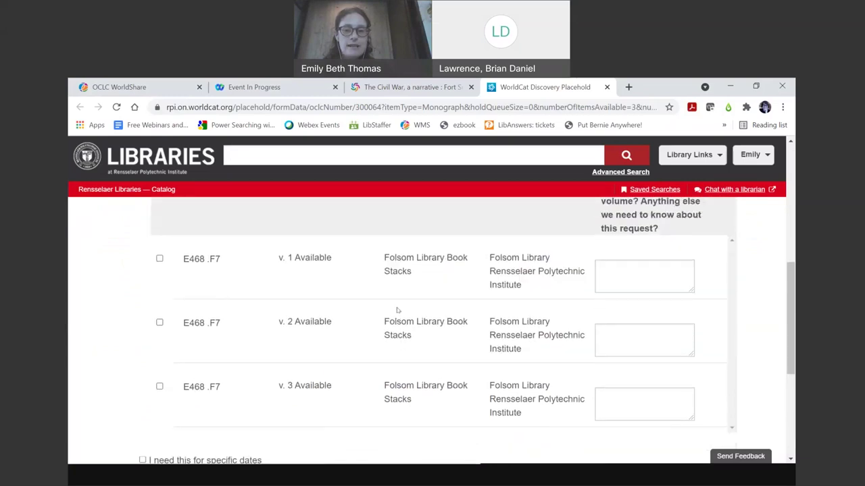
pyautogui.scroll(-1, 397, 310)
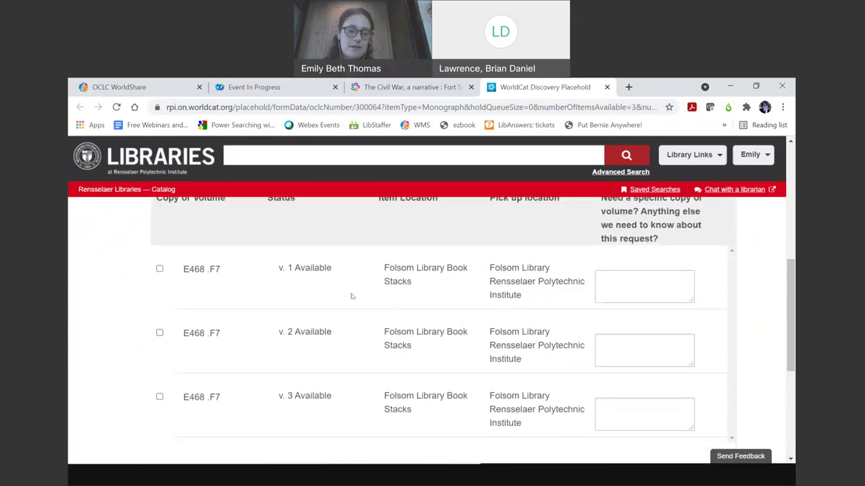
pyautogui.click(160, 334)
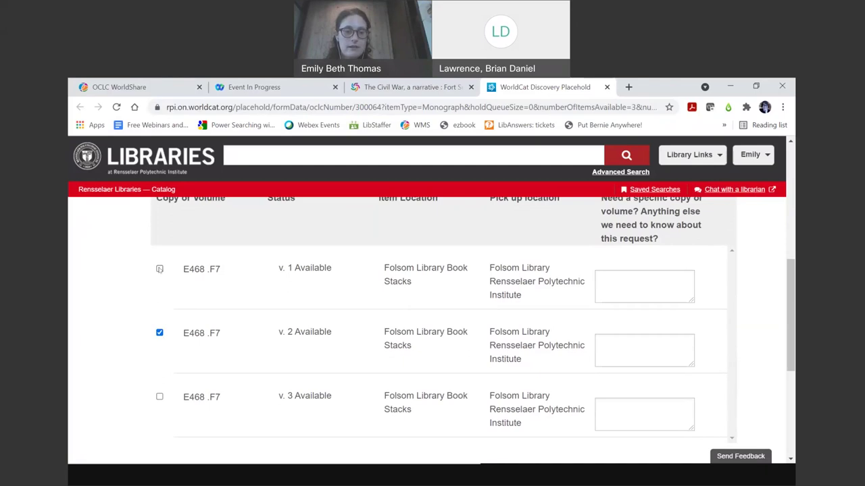
pyautogui.scroll(-3, 283, 304)
pyautogui.scroll(-1, 283, 305)
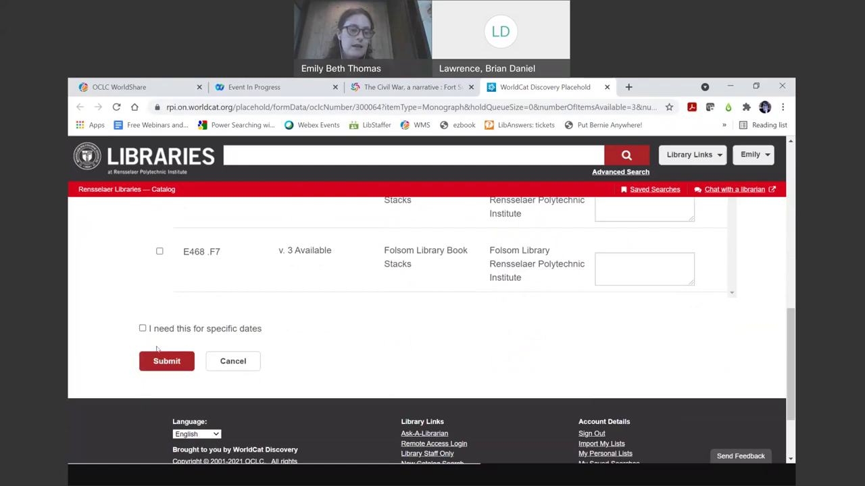
# - Submit the v. 2 hold and review the confirmation for E468 .F7 at Folsom Library
pyautogui.click(163, 366)
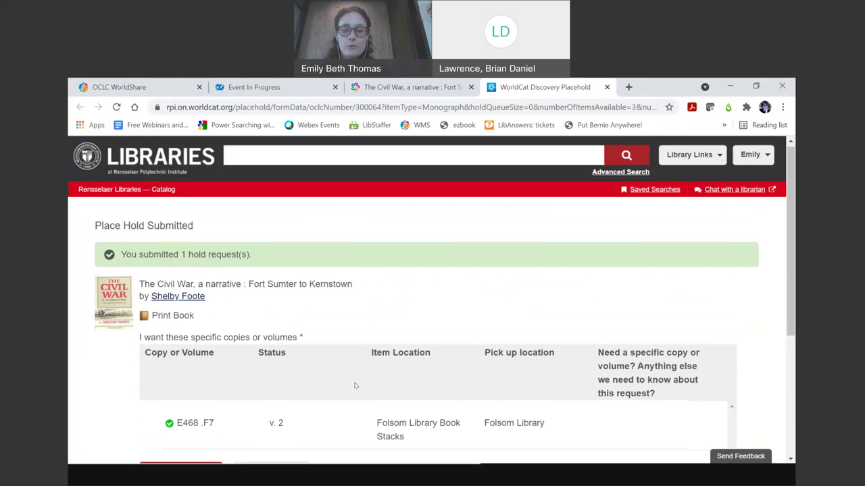
pyautogui.scroll(-1, 354, 385)
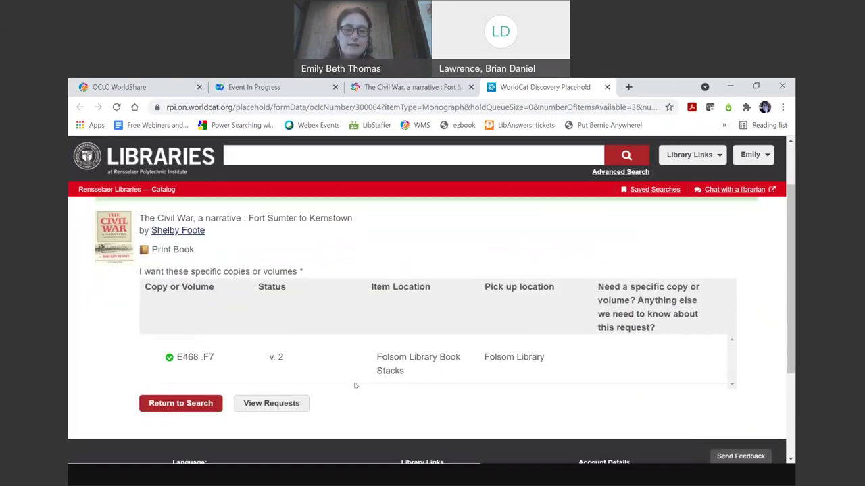
pyautogui.click(196, 408)
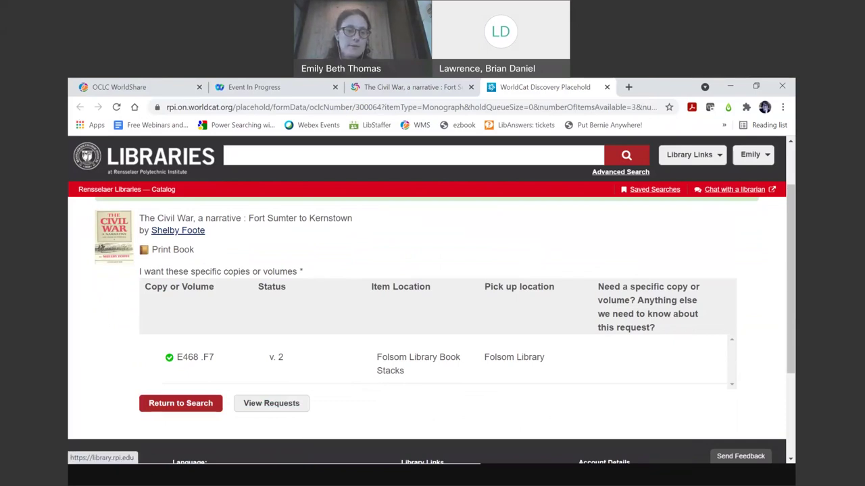
# - Return to the library.rpi.edu home page and scroll down to its Quick Links list
pyautogui.click(144, 157)
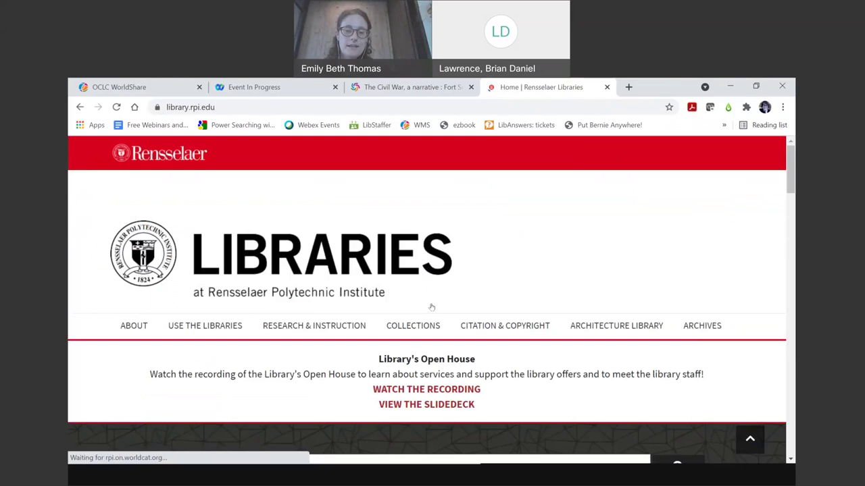
pyautogui.scroll(-5, 432, 307)
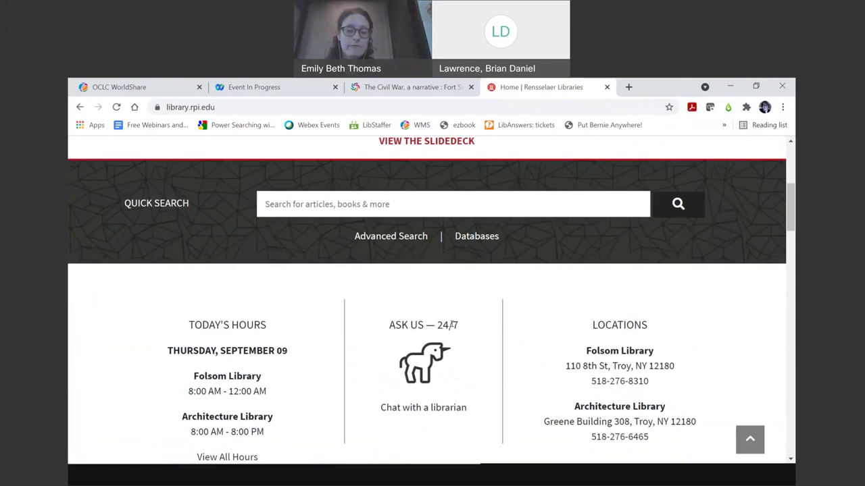
pyautogui.scroll(-1, 450, 325)
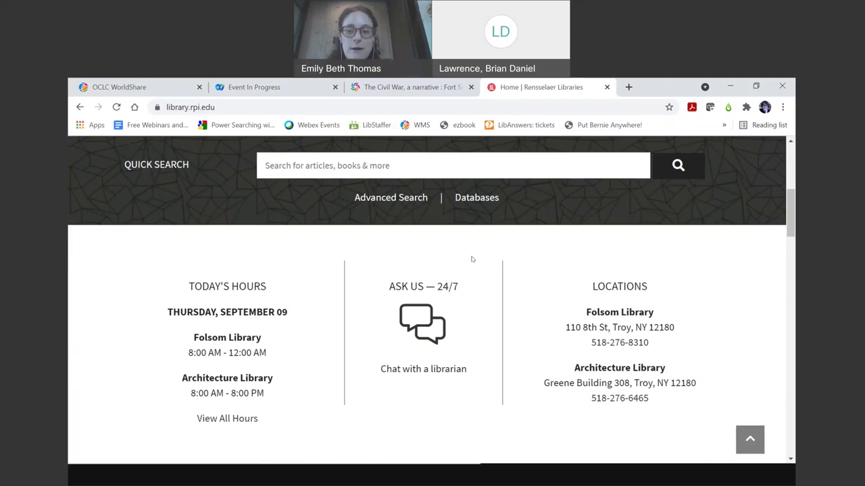
pyautogui.scroll(-1, 472, 259)
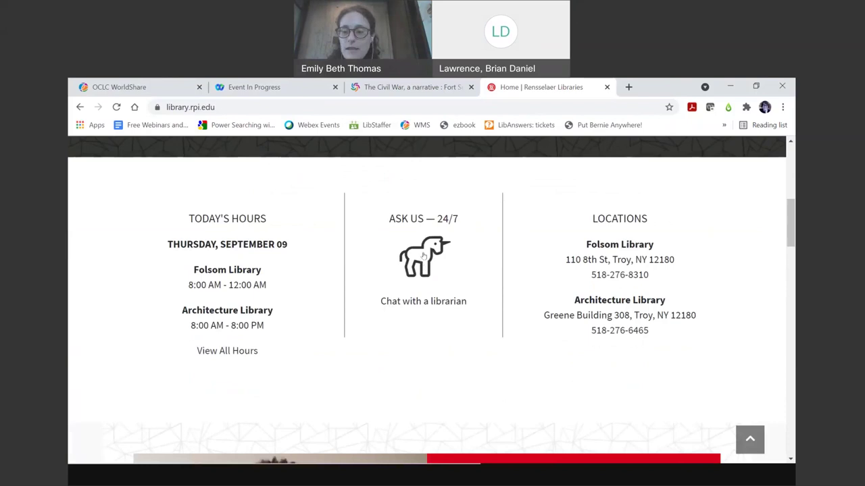
pyautogui.scroll(-4, 645, 426)
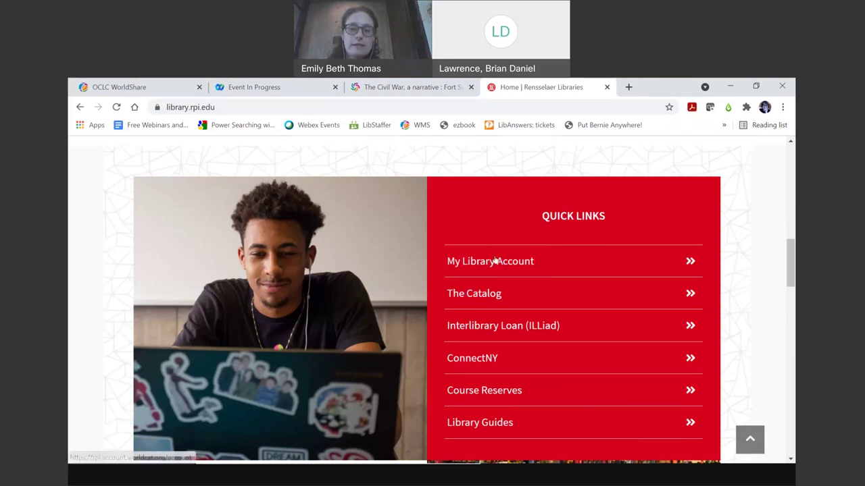
# - Open My Library Account checkouts and tick the overdue Planet Earth II for renewal
pyautogui.click(497, 262)
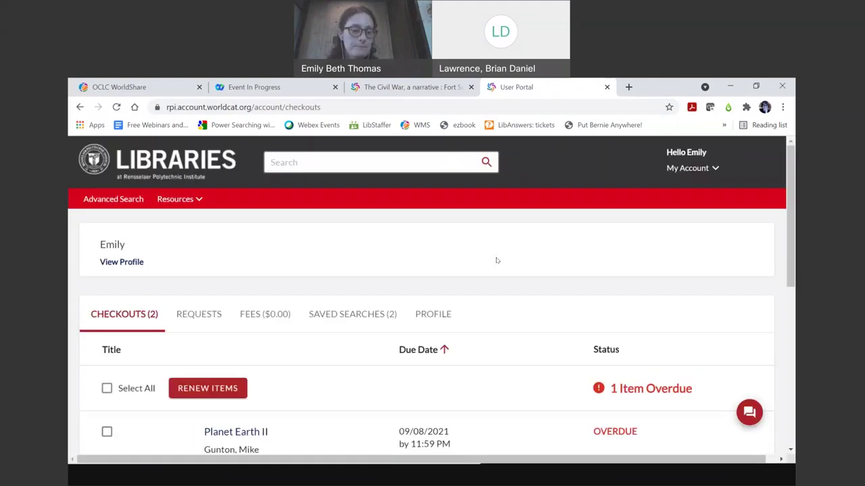
pyautogui.scroll(-1, 496, 260)
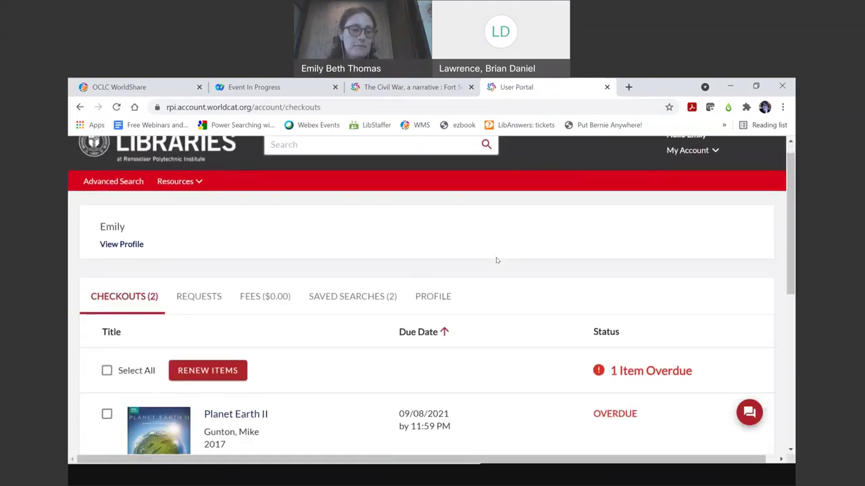
pyautogui.scroll(1, 496, 260)
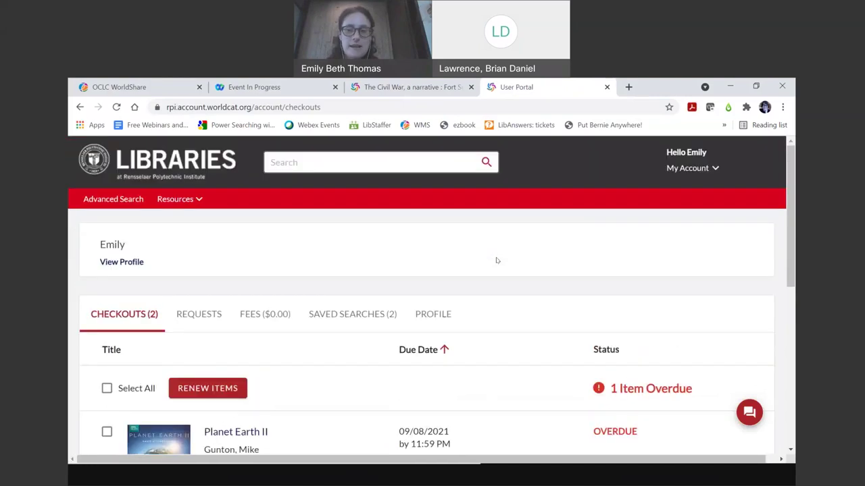
pyautogui.scroll(-5, 496, 261)
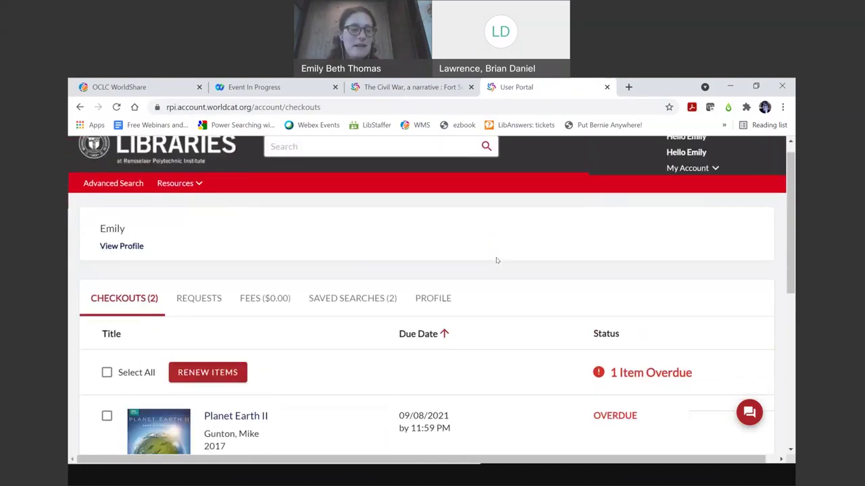
pyautogui.scroll(-1, 496, 260)
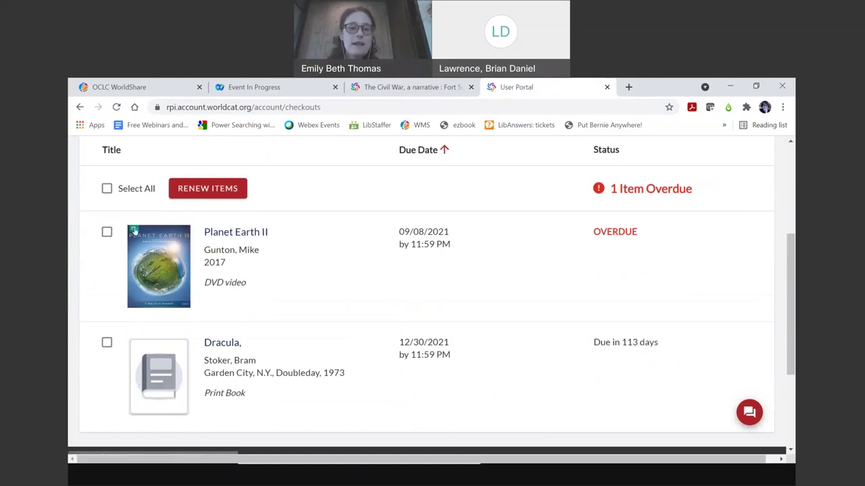
pyautogui.click(106, 232)
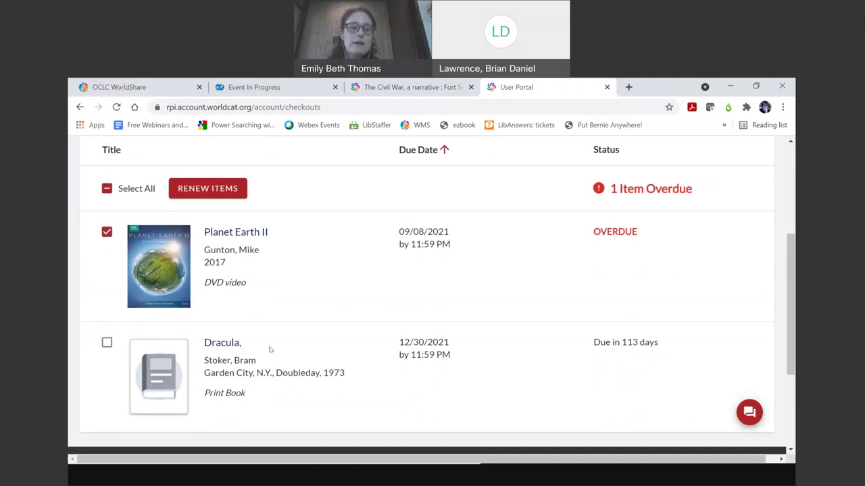
pyautogui.scroll(-1, 270, 350)
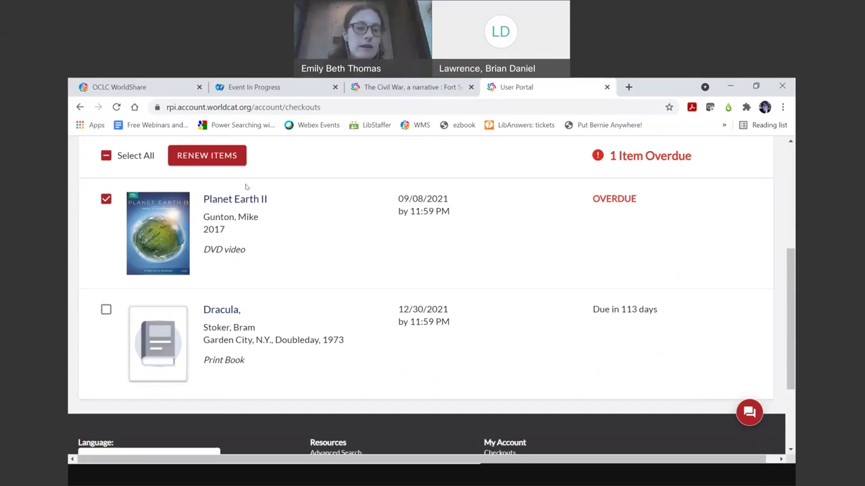
pyautogui.click(207, 155)
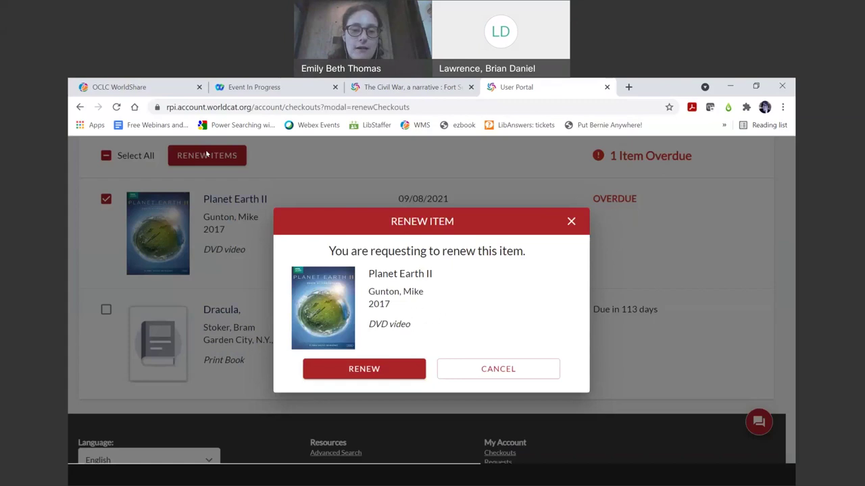
pyautogui.click(366, 372)
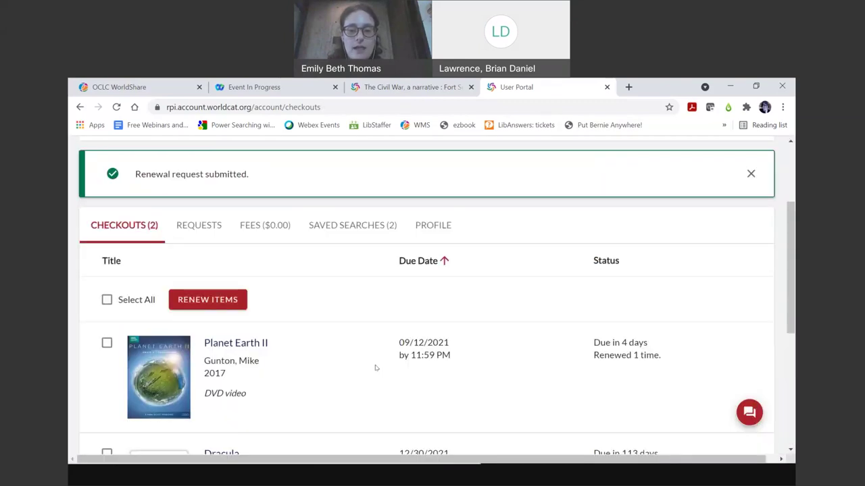
pyautogui.scroll(-1, 524, 414)
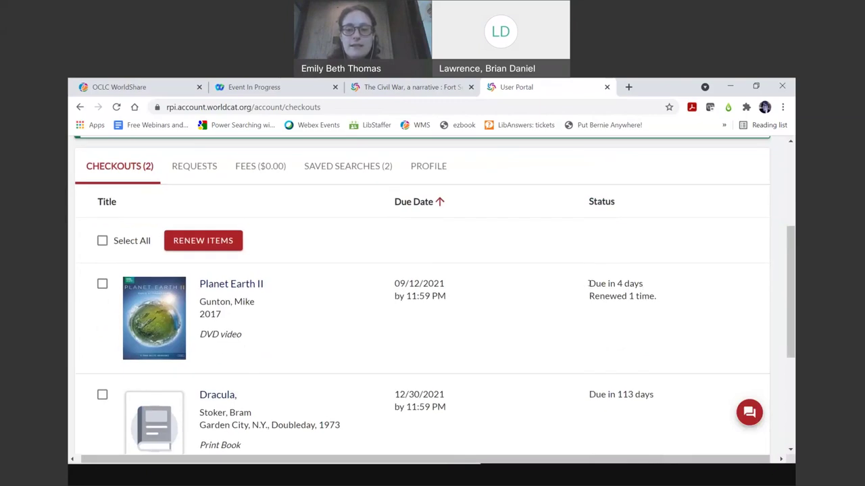
pyautogui.moveTo(589, 283); pyautogui.dragTo(656, 284)
pyautogui.click(378, 295)
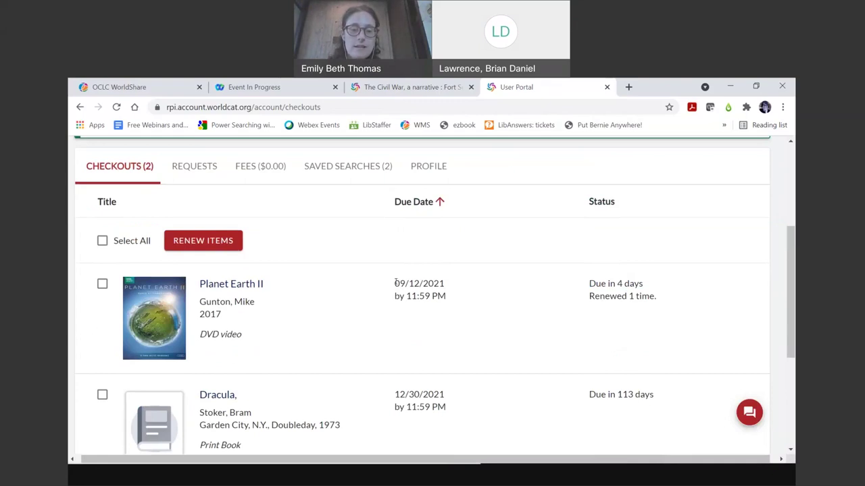
pyautogui.moveTo(396, 284); pyautogui.dragTo(429, 284)
pyautogui.click(480, 322)
pyautogui.scroll(-2, 481, 322)
pyautogui.scroll(1, 482, 323)
pyautogui.scroll(2, 482, 323)
pyautogui.scroll(-1, 482, 323)
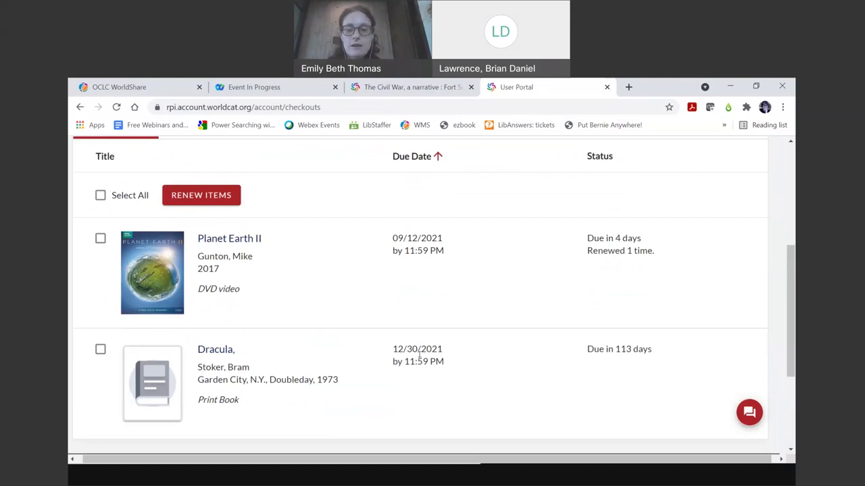
pyautogui.moveTo(393, 348); pyautogui.dragTo(427, 359)
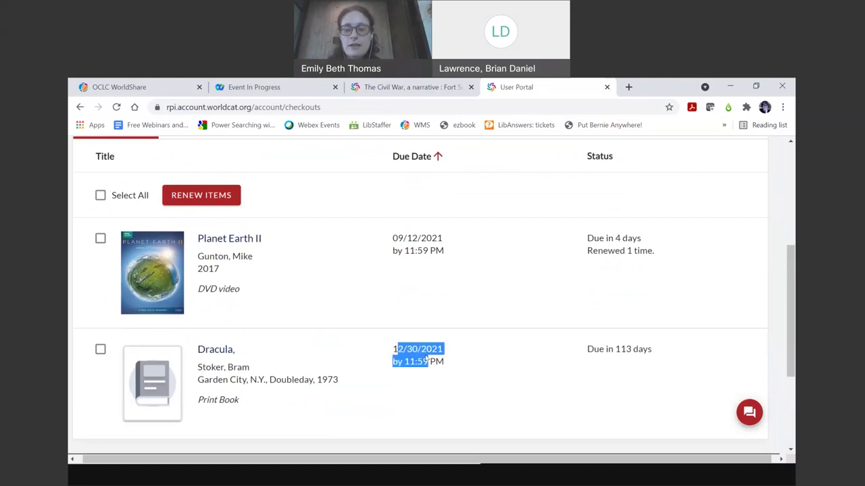
pyautogui.click(600, 354)
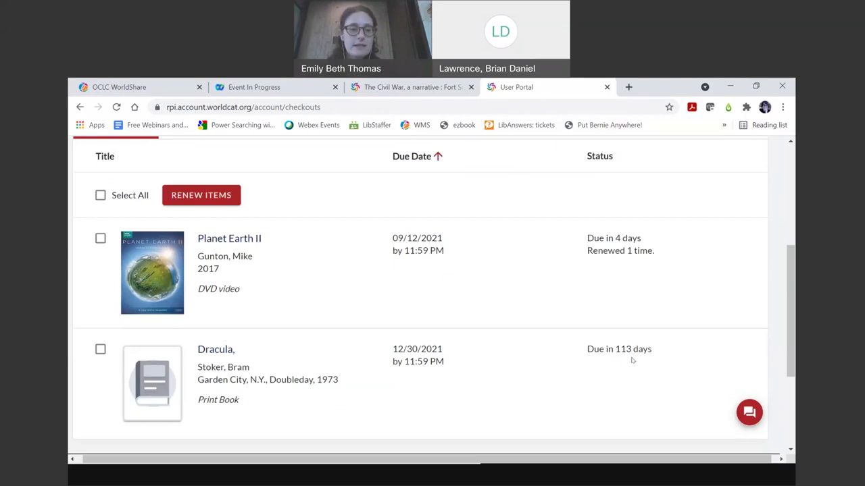
pyautogui.scroll(1, 534, 368)
pyautogui.scroll(2, 534, 368)
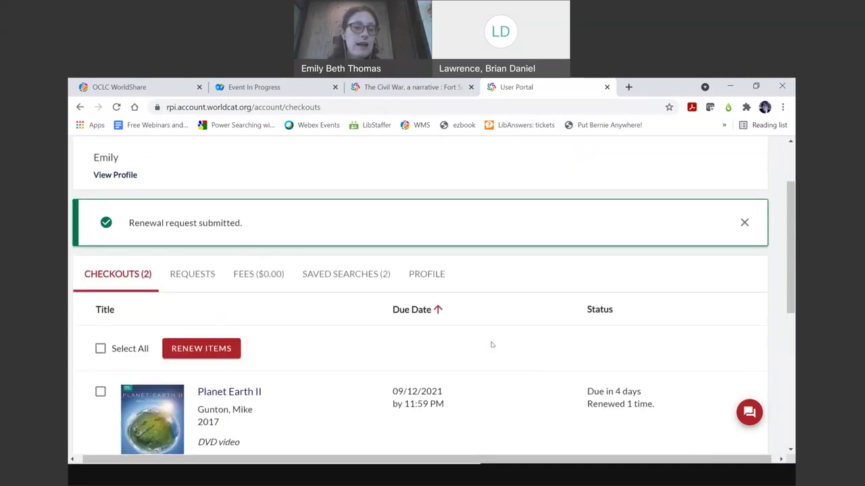
# - Review the pending request for The Civil War, a narrative, then go back to the Checkouts list
pyautogui.click(202, 276)
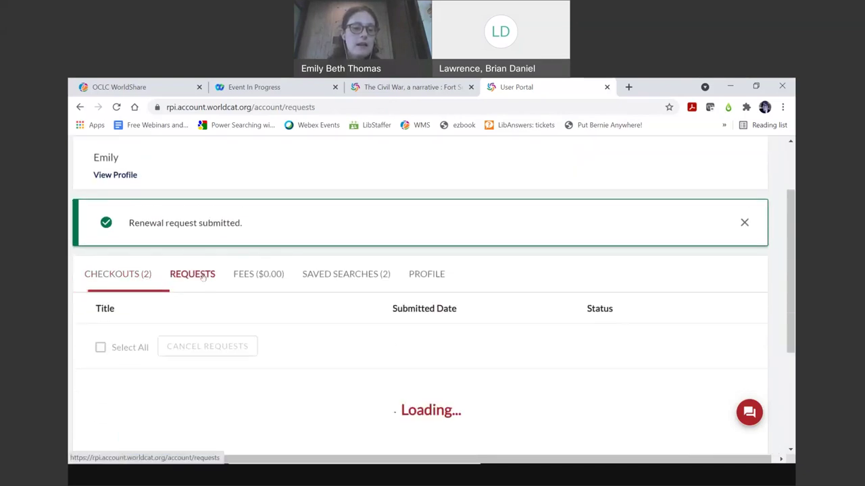
pyautogui.scroll(-2, 343, 348)
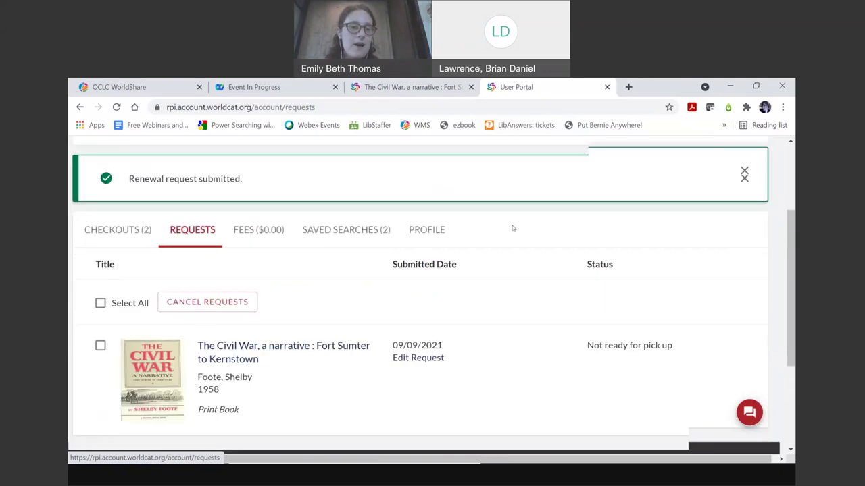
pyautogui.click(125, 232)
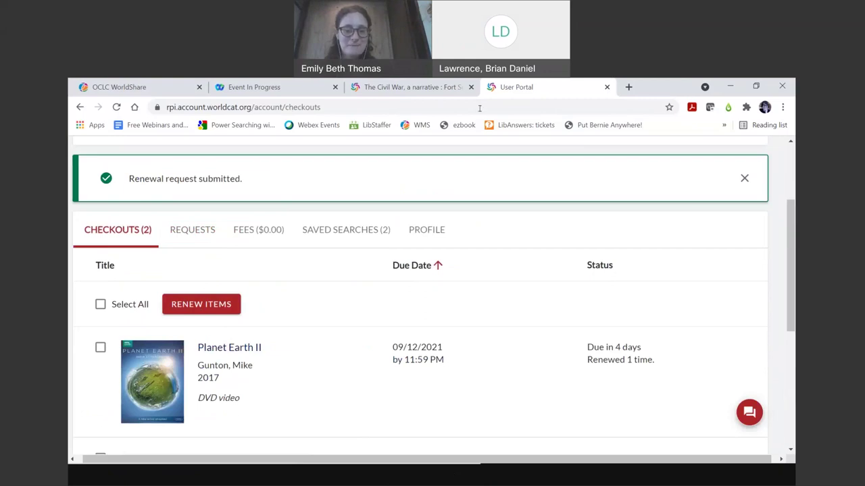
pyautogui.click(534, 481)
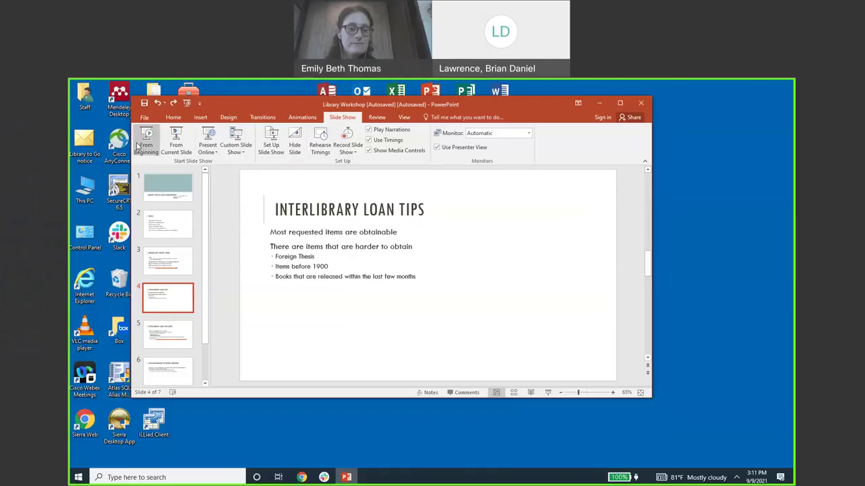
# - Run the slide show from the title slide and advance three slides to Interlibrary Loan Tips
pyautogui.click(142, 145)
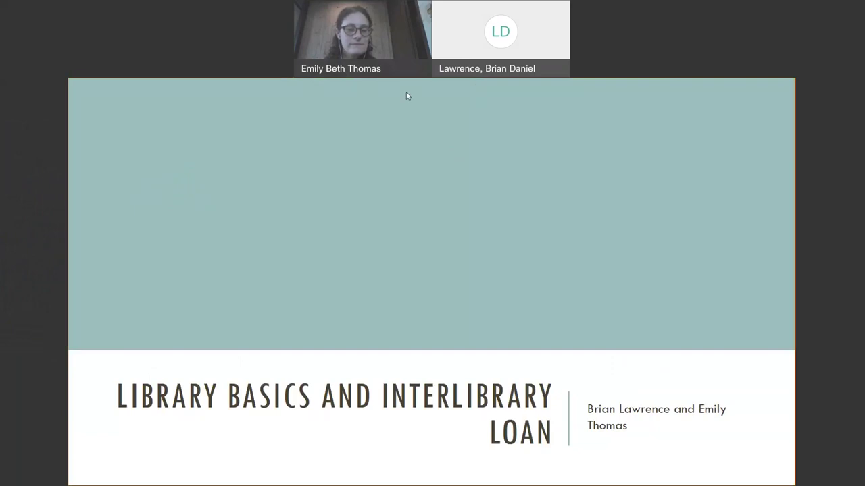
pyautogui.click(400, 256)
pyautogui.click(400, 256)
pyautogui.click(400, 256)
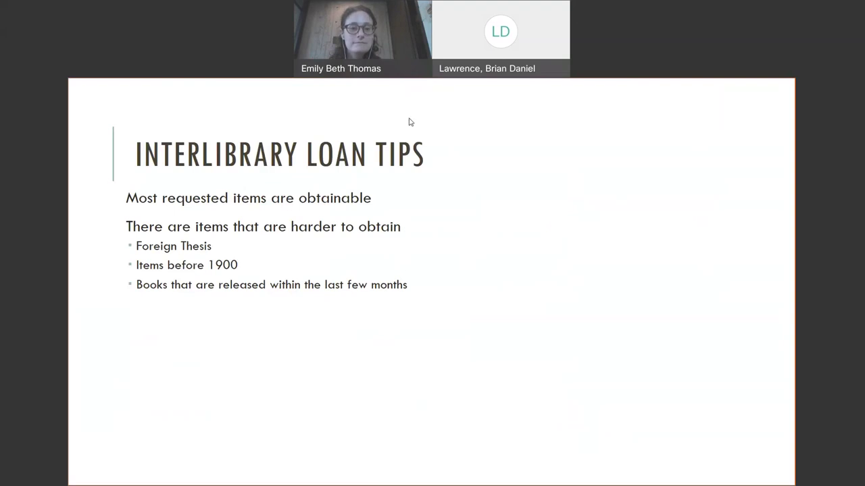
# - End the slide show, minimize PowerPoint, and bring Chrome to the front
pyautogui.press('Escape')
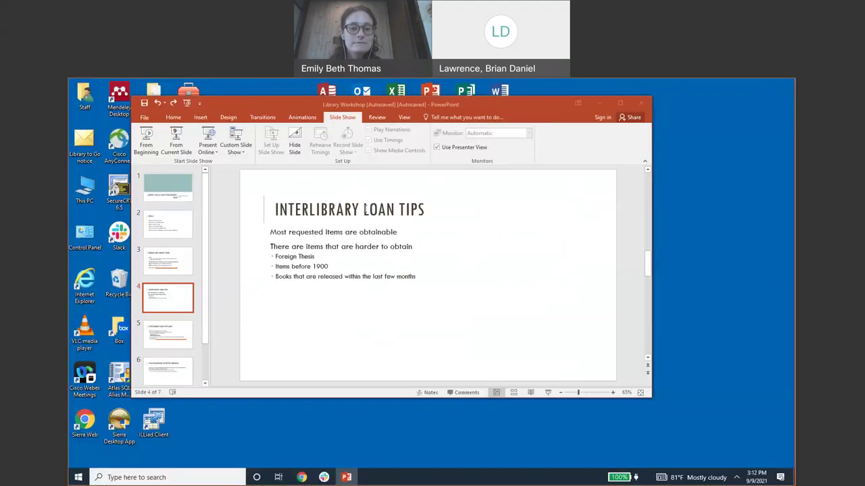
pyautogui.click(601, 105)
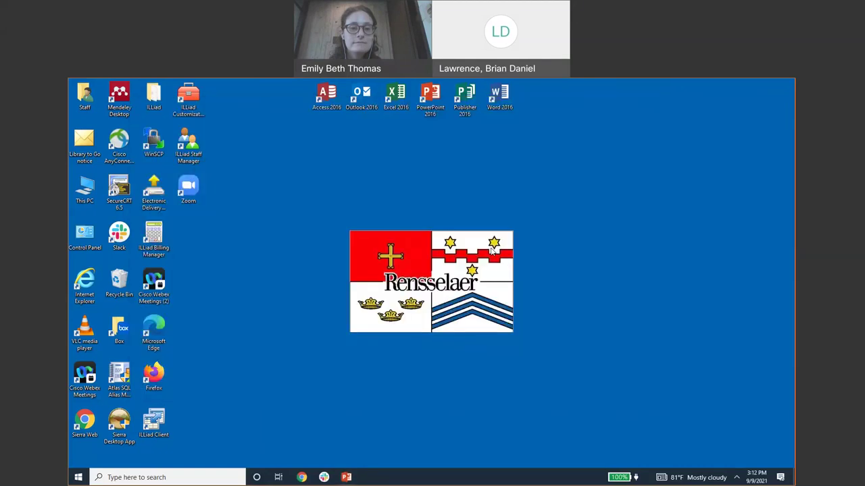
pyautogui.click(301, 478)
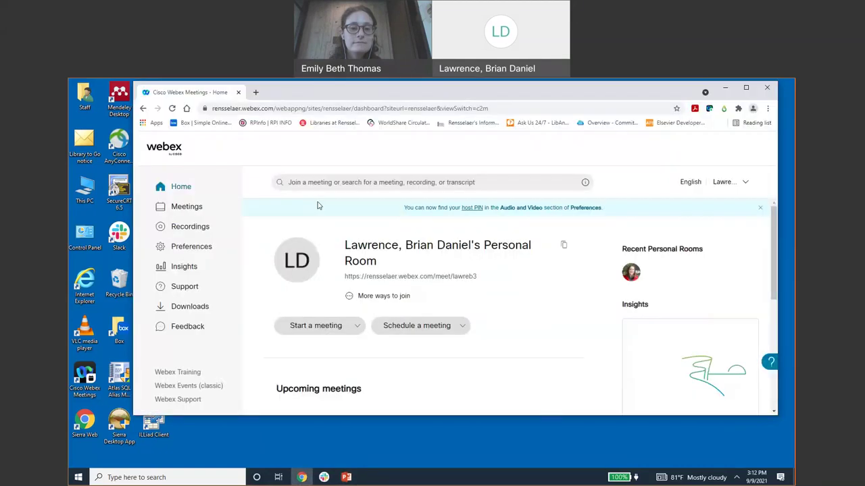
# - Load library.rpi.edu in a new tab and scroll down to its Quick Links
pyautogui.click(254, 92)
pyautogui.write('l')
pyautogui.press('Return')
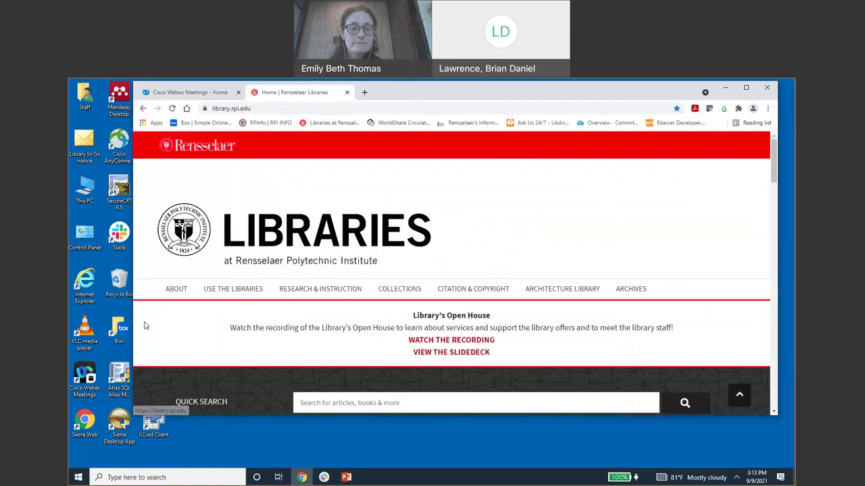
pyautogui.scroll(-1, 144, 324)
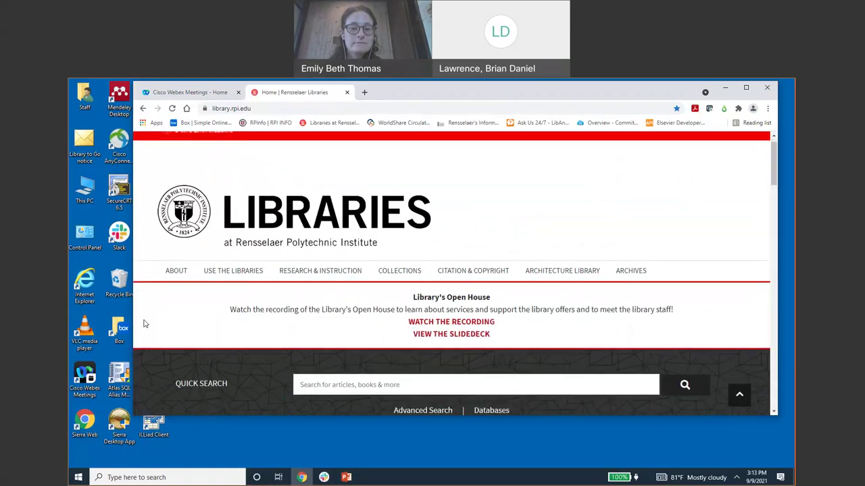
pyautogui.scroll(-3, 143, 323)
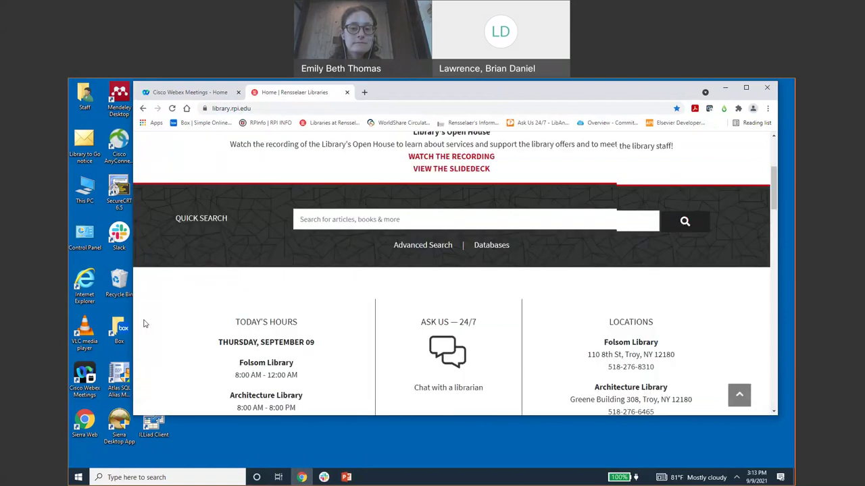
pyautogui.scroll(-1, 143, 324)
pyautogui.scroll(-1, 144, 324)
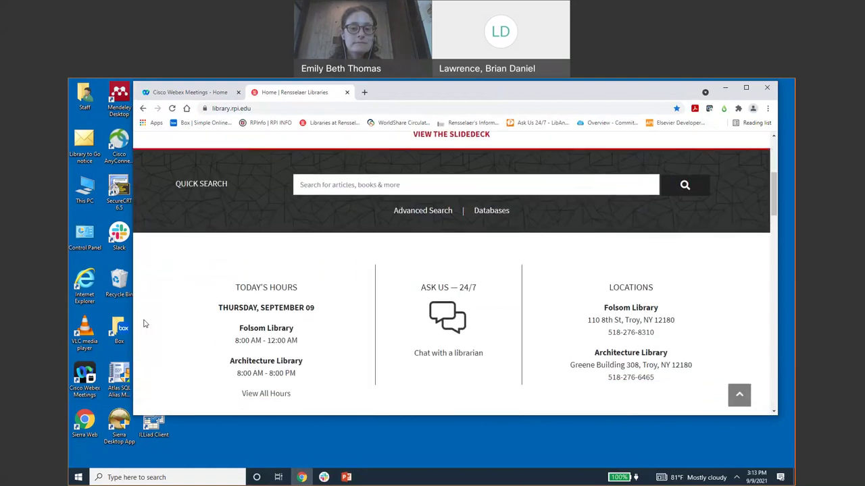
pyautogui.scroll(-1, 143, 323)
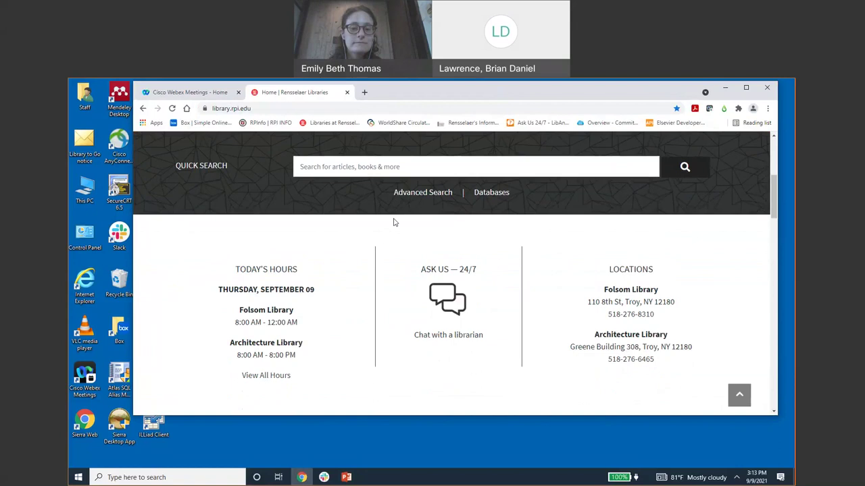
pyautogui.scroll(10, 395, 222)
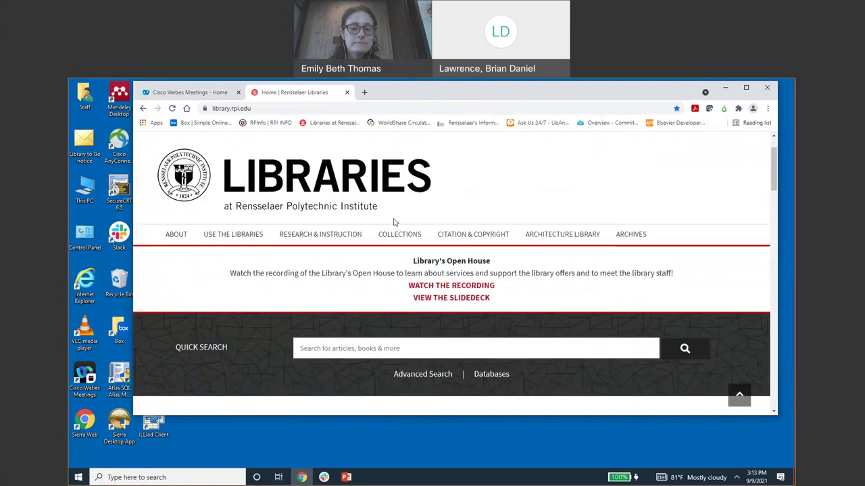
pyautogui.scroll(-3, 394, 223)
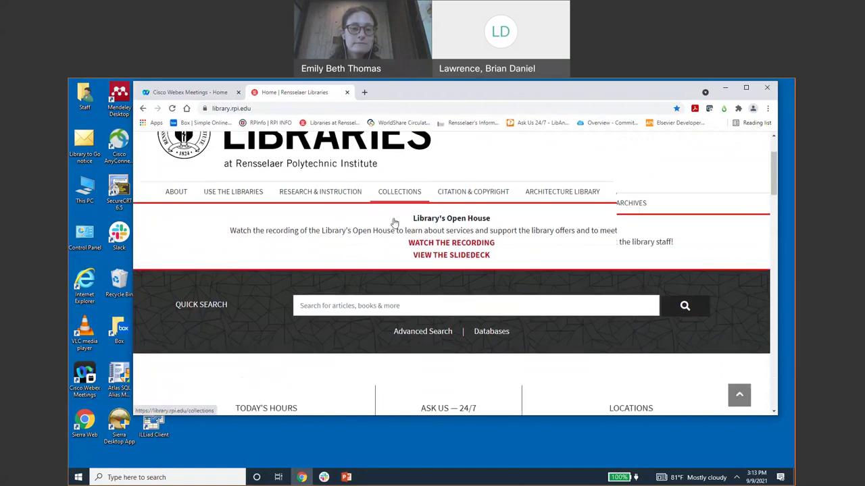
pyautogui.scroll(-5, 393, 218)
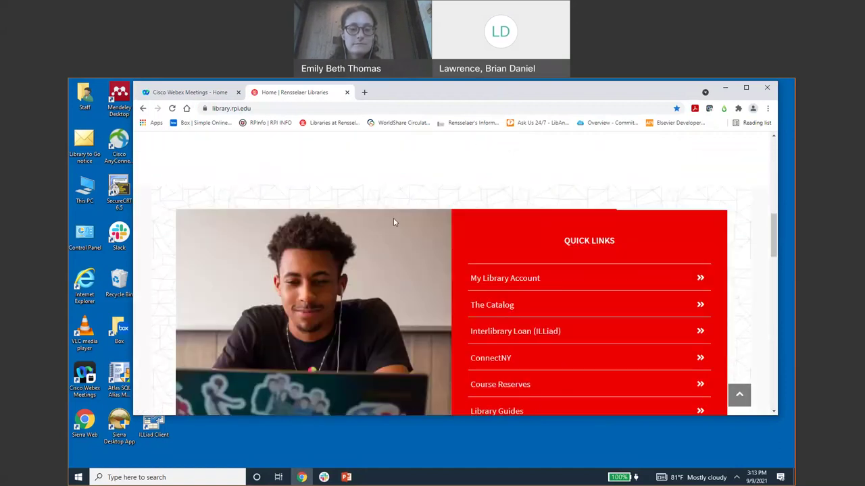
pyautogui.scroll(-1, 394, 222)
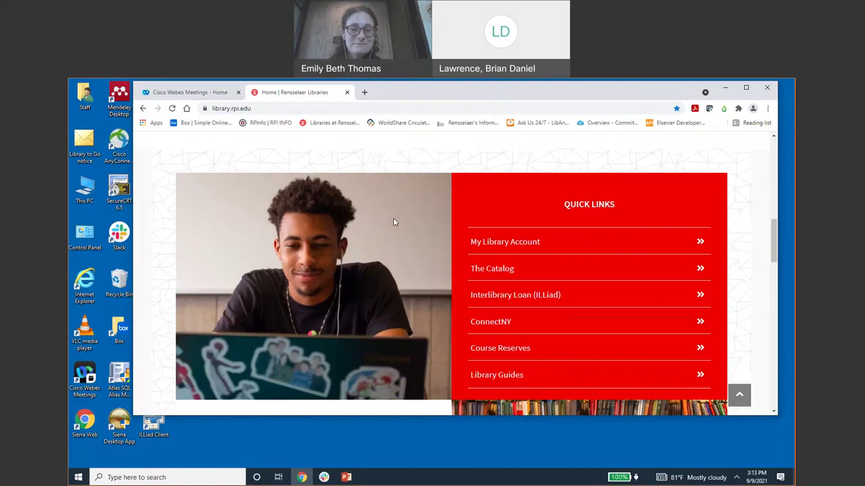
# - Open ConnectNY from Quick Links and search for 'george washington'
pyautogui.click(491, 323)
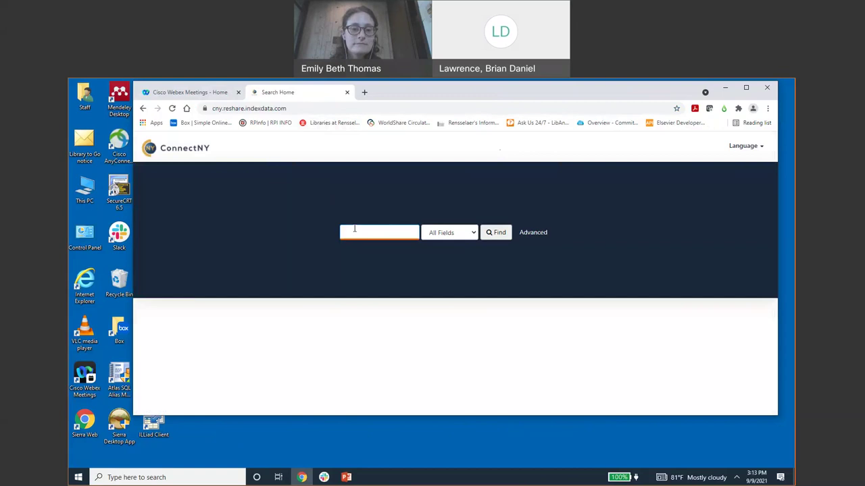
pyautogui.write('george washington')
pyautogui.press('Return')
pyautogui.scroll(-1, 168, 280)
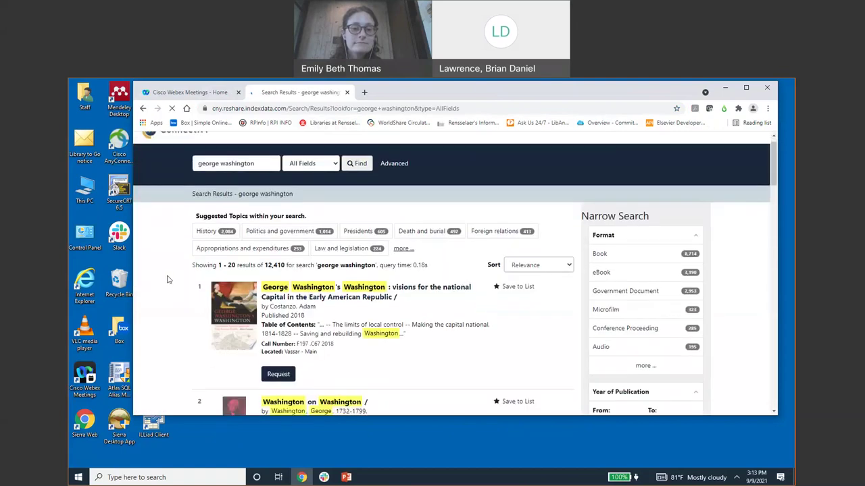
pyautogui.scroll(-1, 168, 280)
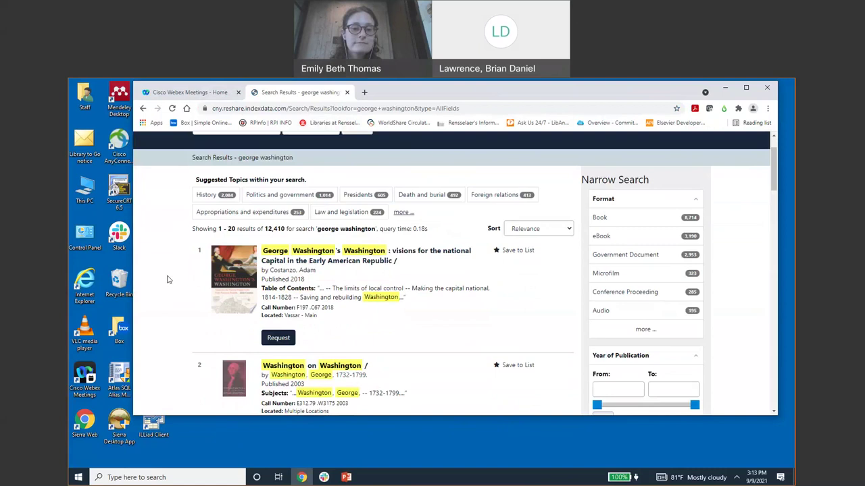
pyautogui.scroll(3, 168, 280)
pyautogui.scroll(-5, 169, 280)
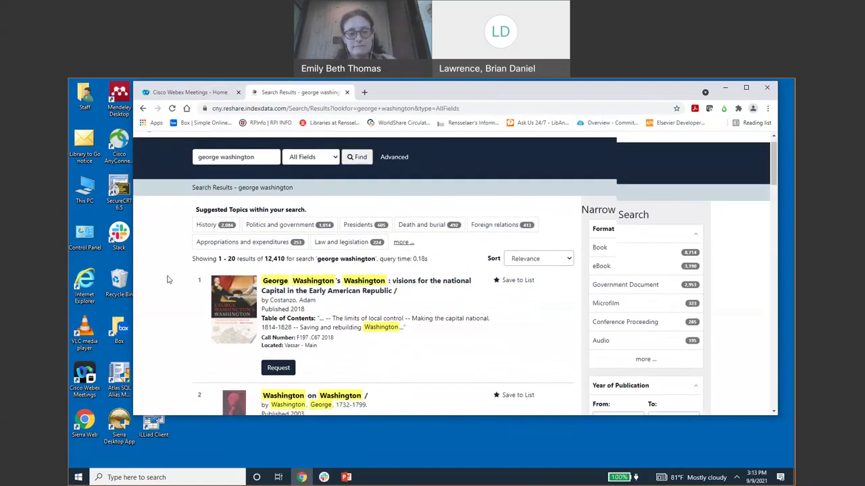
# - Open the George Washington's Washington record, start a request, and show the institution list
pyautogui.click(329, 223)
pyautogui.scroll(-5, 256, 273)
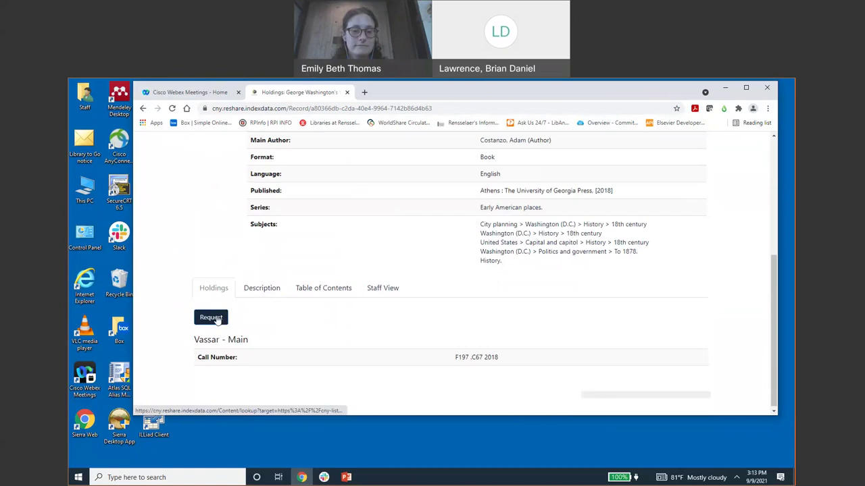
pyautogui.click(218, 320)
pyautogui.click(266, 260)
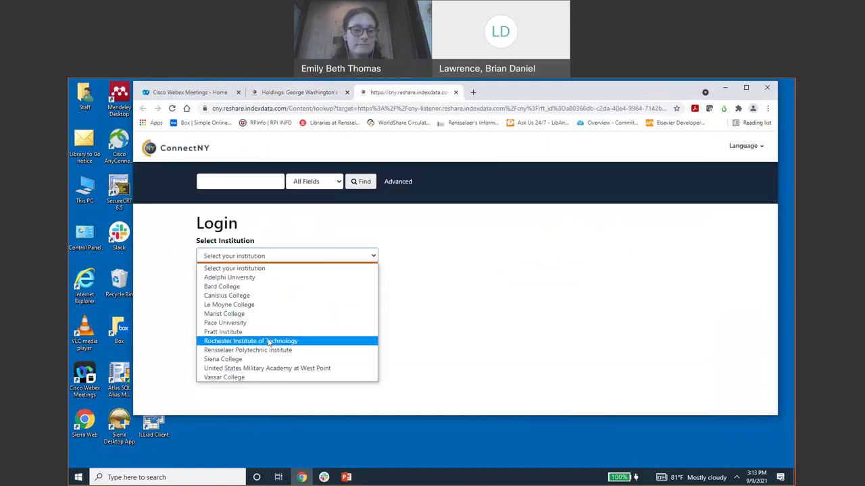
# - Dismiss the institution list, switch to the holdings record, and go back to the search results
pyautogui.click(450, 267)
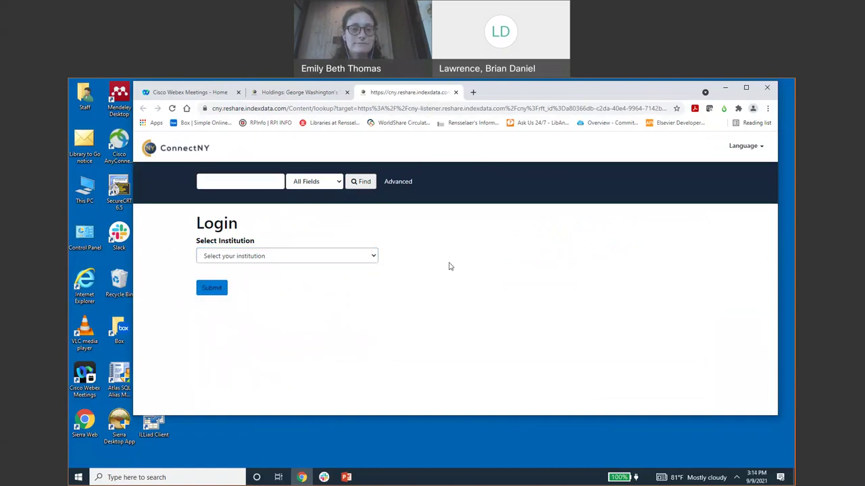
pyautogui.moveTo(527, 95); pyautogui.dragTo(507, 114)
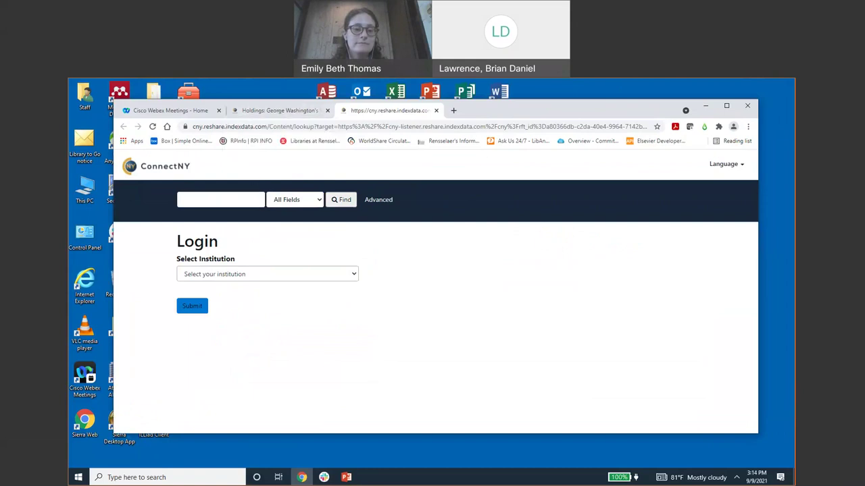
pyautogui.click(274, 115)
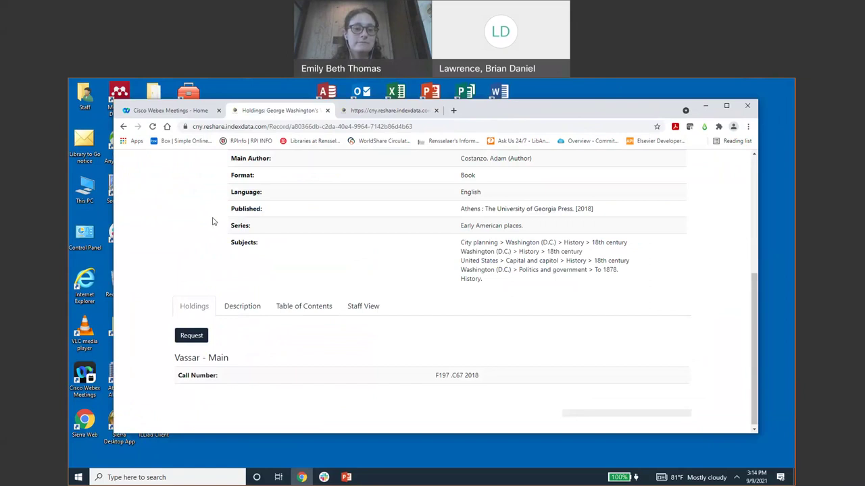
pyautogui.scroll(1, 212, 222)
pyautogui.scroll(3, 212, 222)
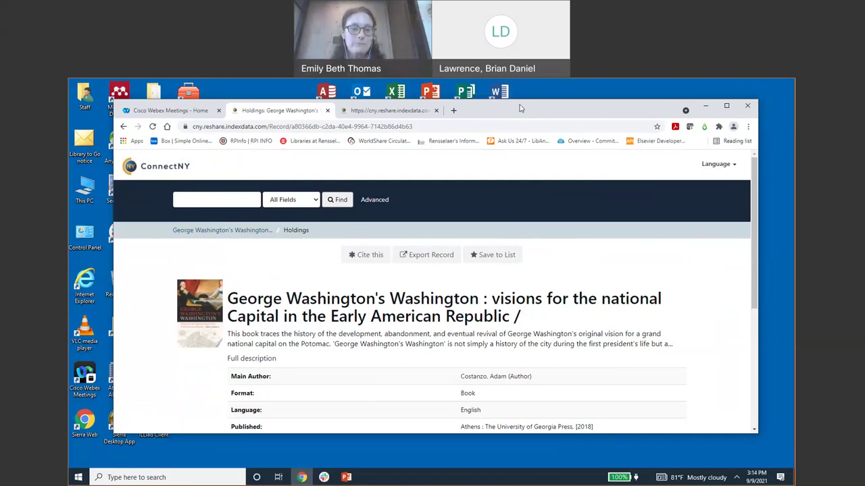
pyautogui.moveTo(523, 109); pyautogui.dragTo(517, 108)
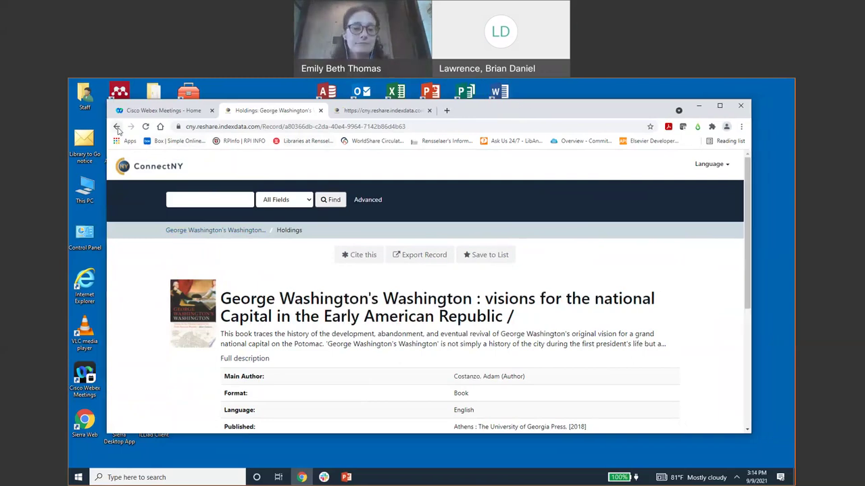
pyautogui.hotkey('alt', 'Left')
# - Load the library home page and follow the Interlibrary Loan (ILLiad) link in Quick Links
pyautogui.click(233, 126)
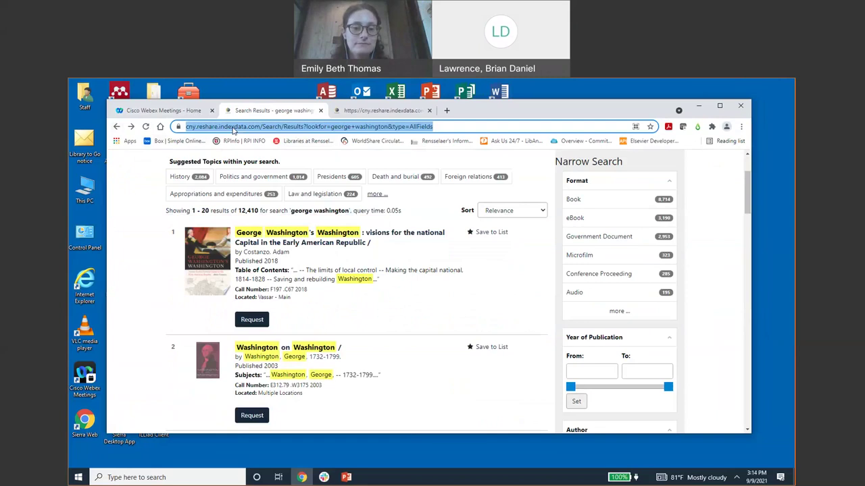
pyautogui.write('library.rpi.edu')
pyautogui.press('Return')
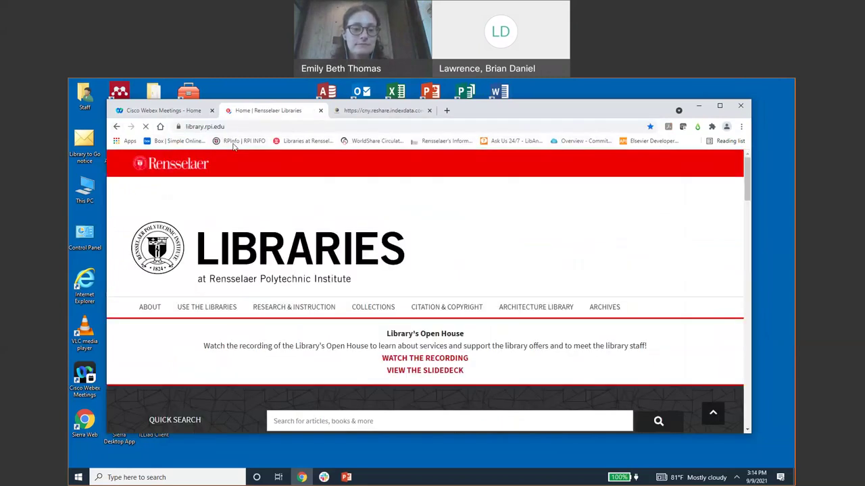
pyautogui.scroll(-8, 236, 145)
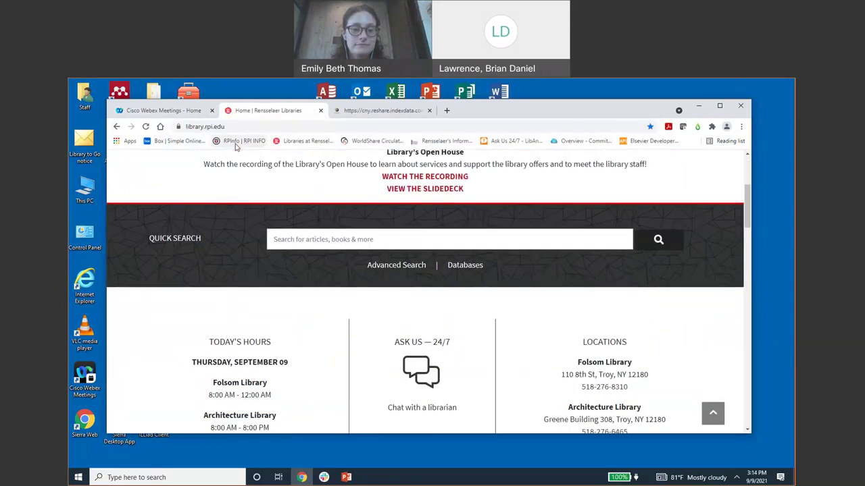
pyautogui.scroll(-4, 236, 146)
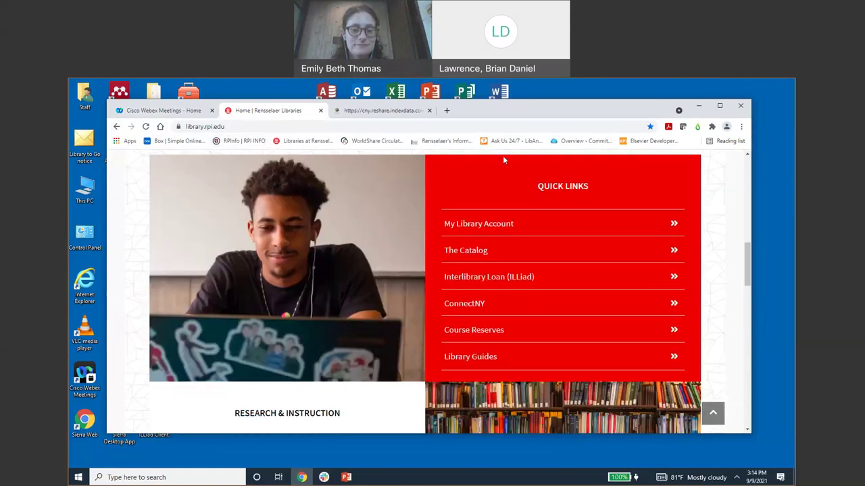
pyautogui.click(503, 279)
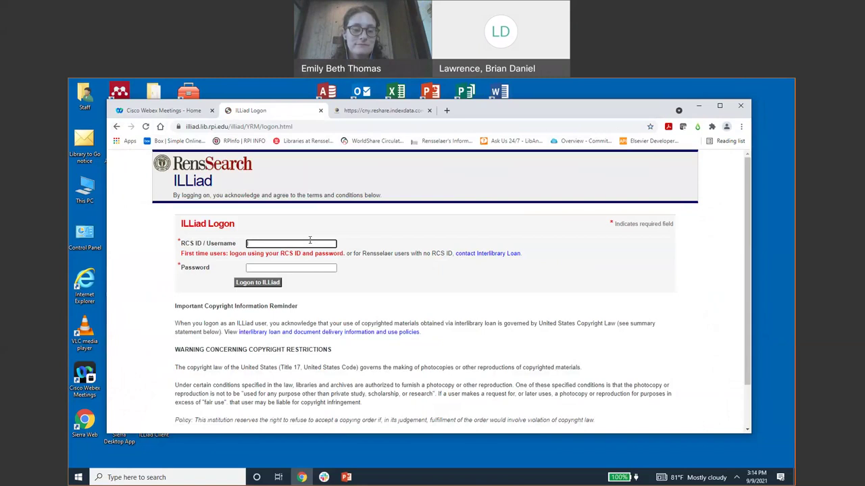
# - Log on to ILLiad with the RCS ID and account password
pyautogui.click(281, 269)
pyautogui.write('•••••••')
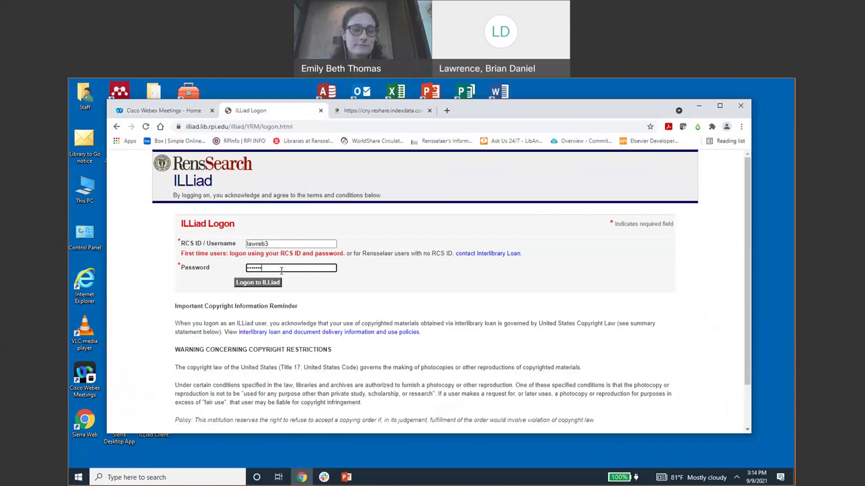
pyautogui.write('••••••••••••••••••')
pyautogui.press('Return')
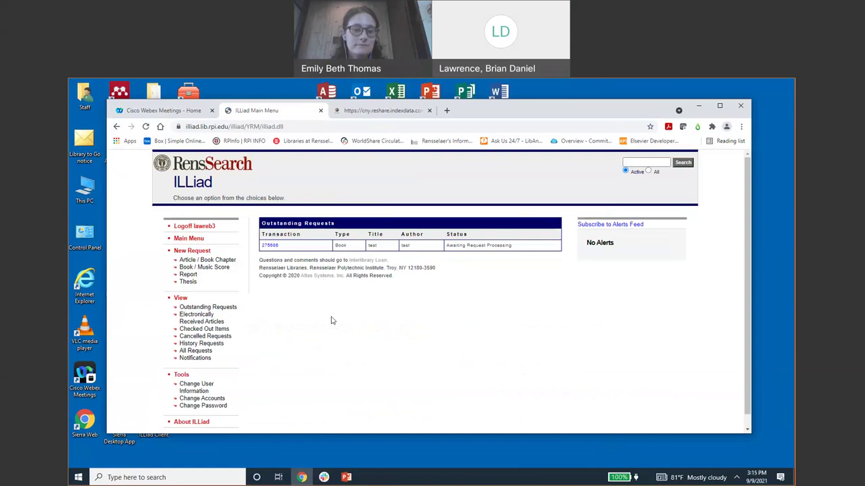
pyautogui.scroll(-1, 331, 321)
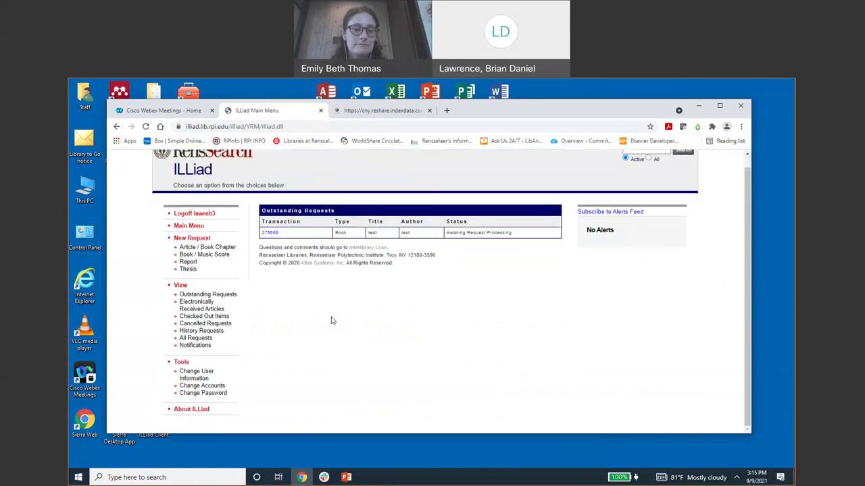
pyautogui.click(194, 228)
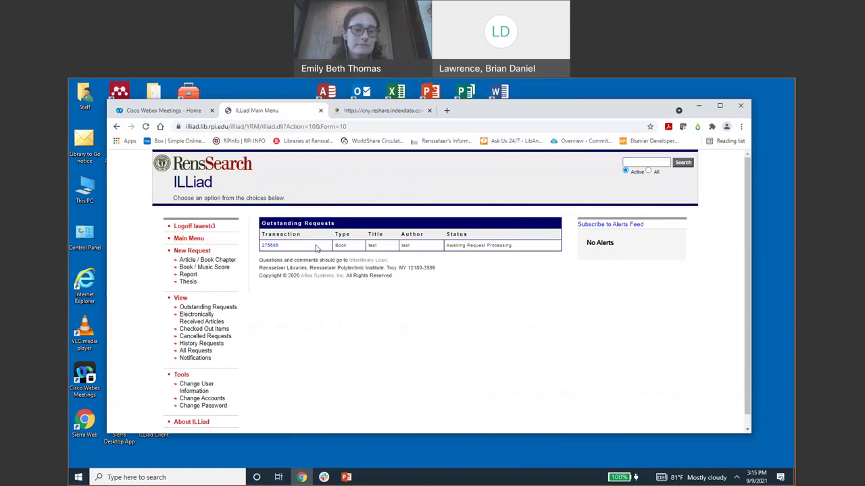
pyautogui.doubleClick(414, 248)
pyautogui.click(414, 248)
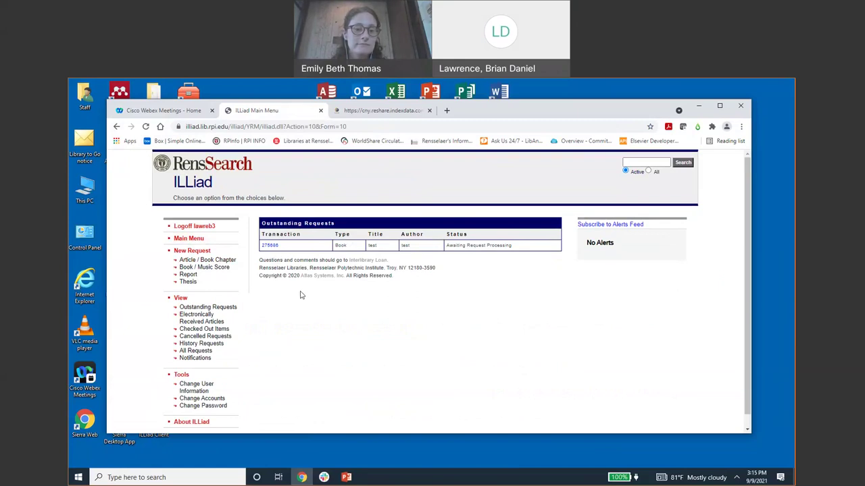
pyautogui.scroll(-1, 302, 296)
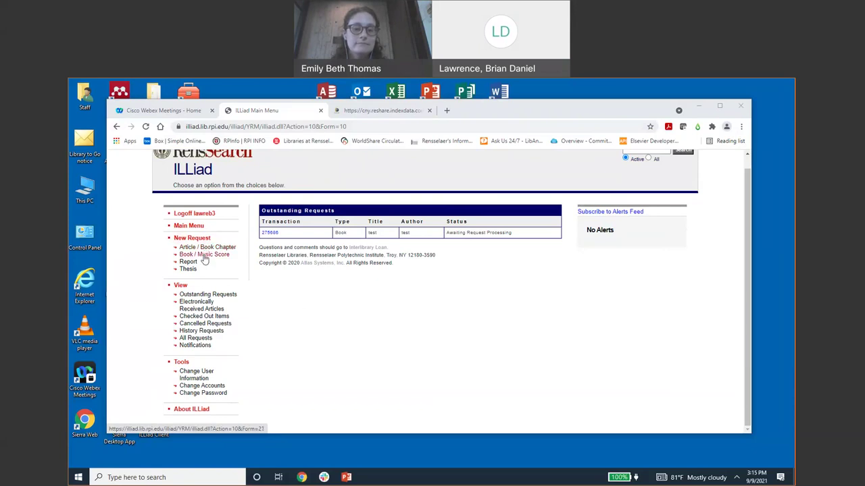
# - Start a new Book request and scroll through the request form
pyautogui.click(203, 255)
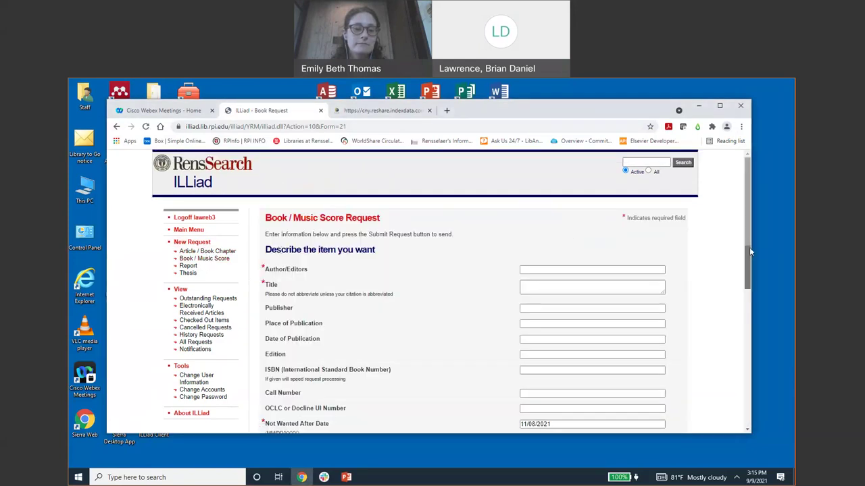
pyautogui.moveTo(749, 247); pyautogui.dragTo(748, 277)
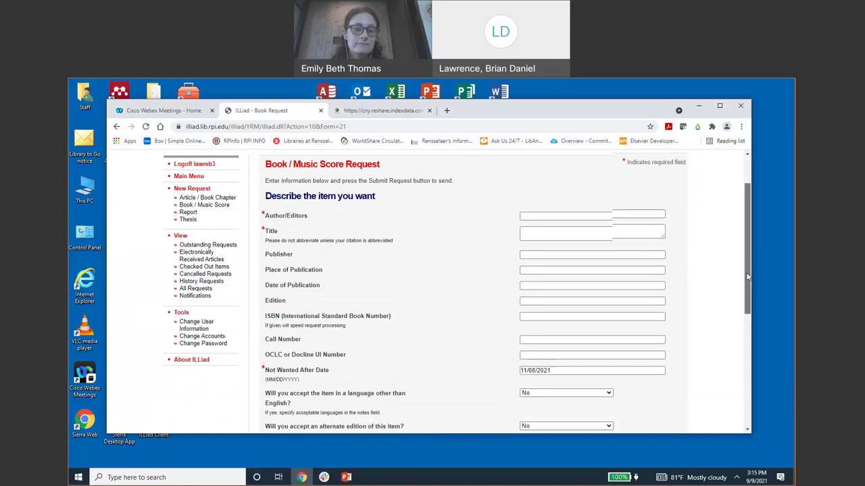
pyautogui.moveTo(748, 273); pyautogui.dragTo(748, 271)
pyautogui.click(754, 95)
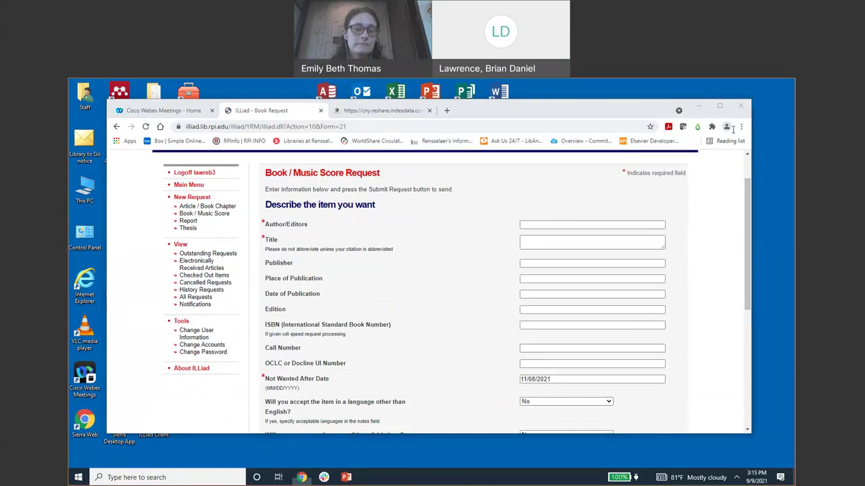
pyautogui.moveTo(750, 239); pyautogui.dragTo(729, 348)
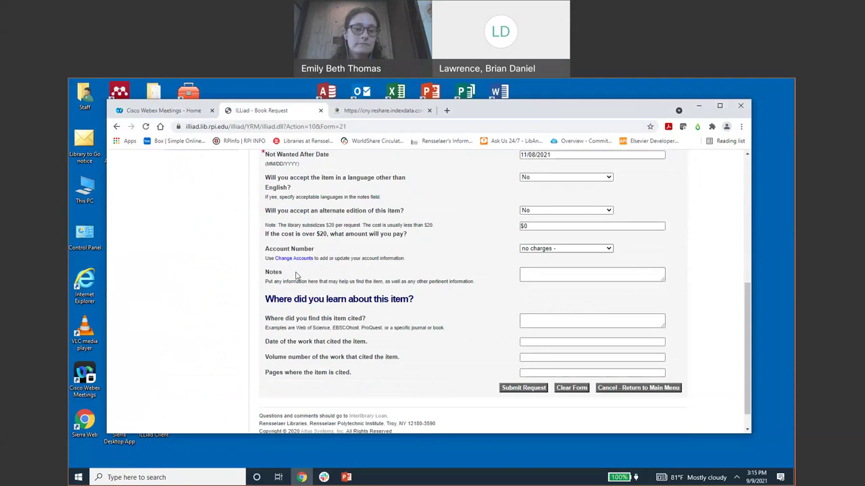
pyautogui.doubleClick(274, 273)
pyautogui.click(274, 272)
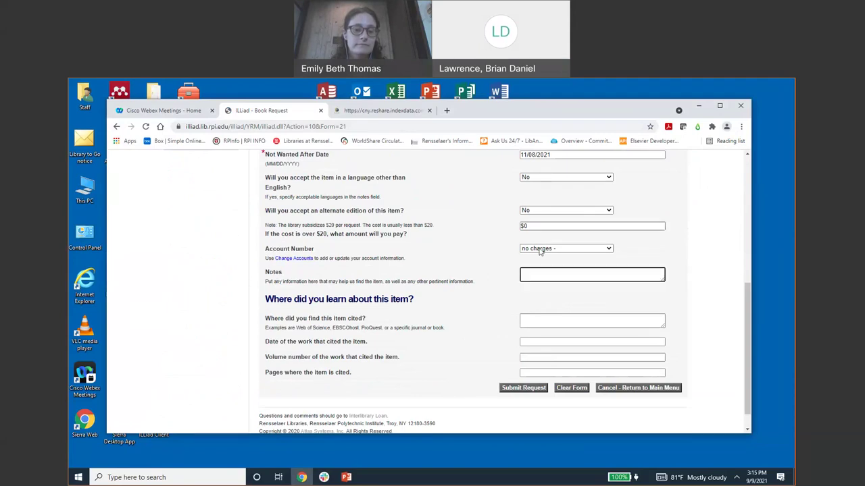
pyautogui.moveTo(750, 288); pyautogui.dragTo(753, 194)
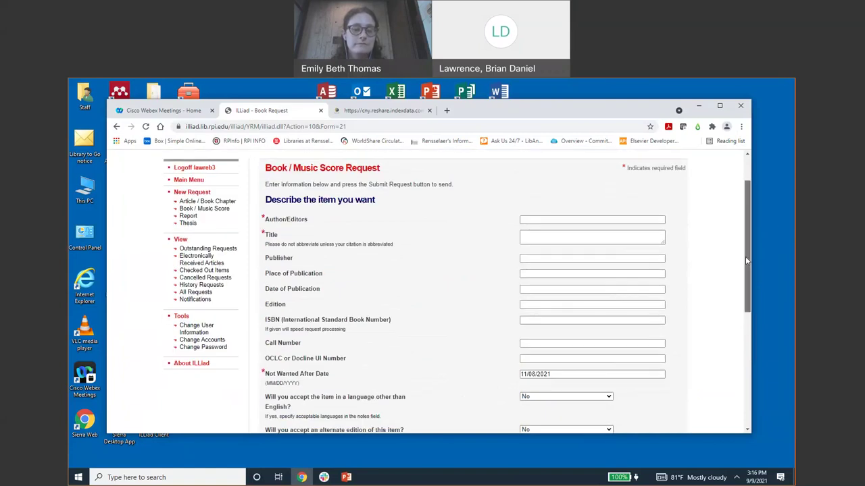
pyautogui.moveTo(746, 263); pyautogui.dragTo(747, 259)
# - Enter 'Test' as Author/Editors and 'test' as the Title
pyautogui.click(566, 223)
pyautogui.write('Test')
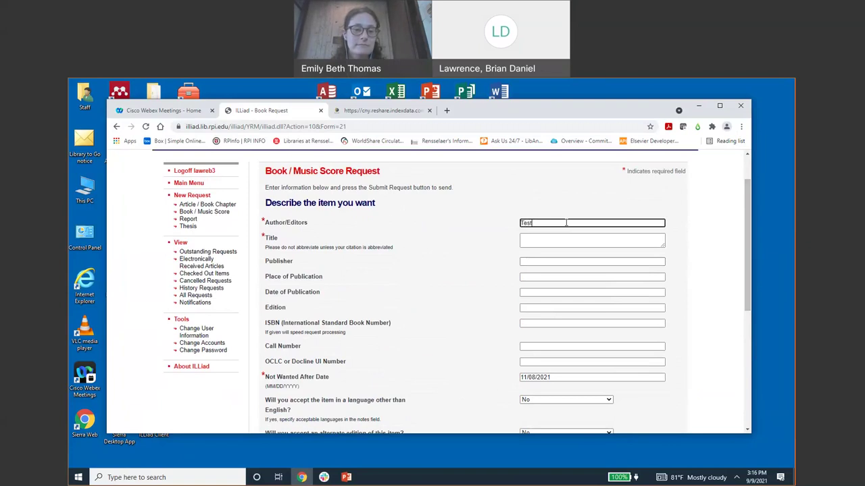
pyautogui.click(561, 238)
pyautogui.write('test')
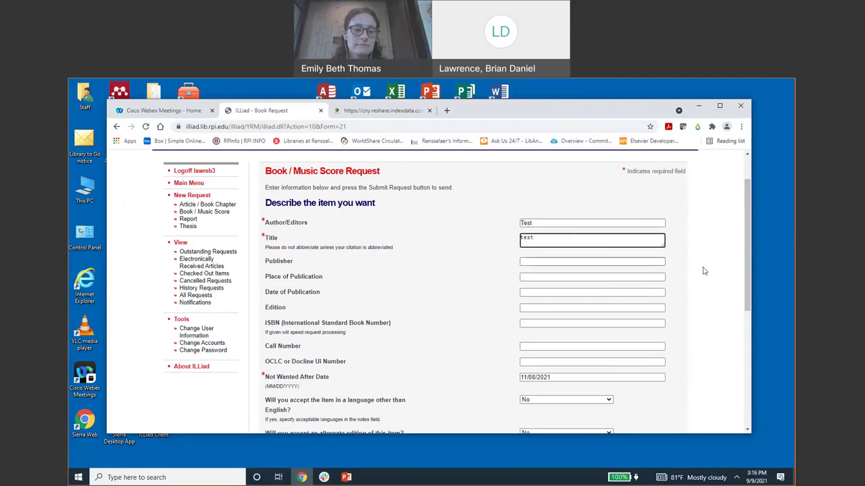
pyautogui.moveTo(745, 277); pyautogui.dragTo(743, 368)
# - Submit the book request, review the confirmation, and return to the ILLiad main menu
pyautogui.click(542, 420)
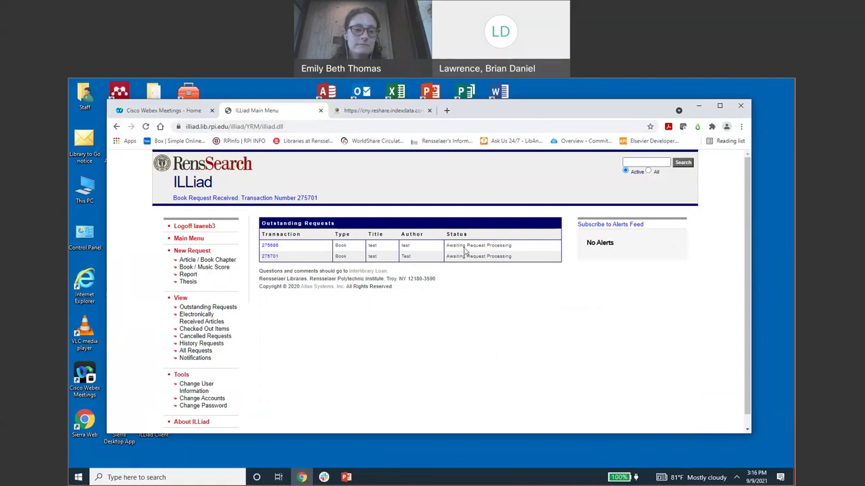
pyautogui.scroll(-1, 748, 257)
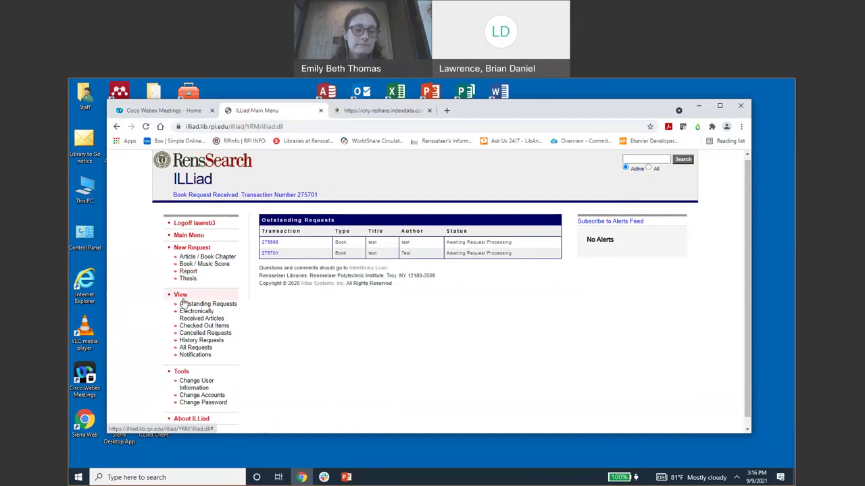
pyautogui.scroll(-1, 149, 308)
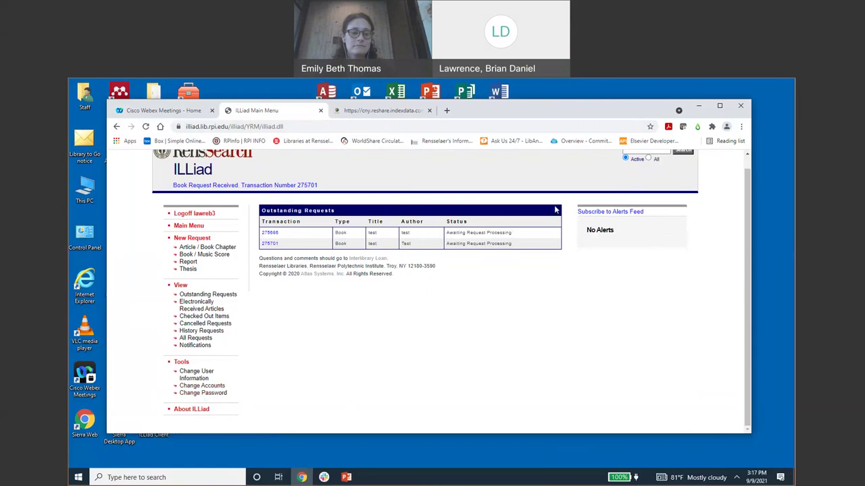
pyautogui.click(189, 225)
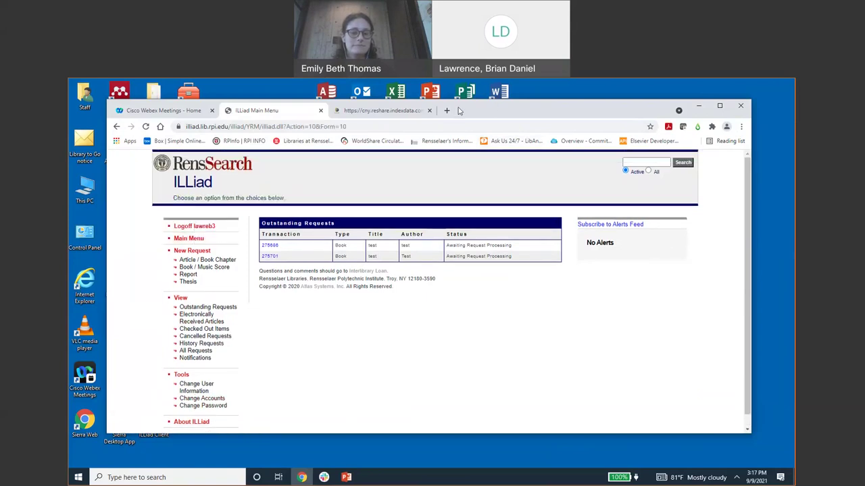
# - Move the browser window aside and minimize it
pyautogui.moveTo(454, 110); pyautogui.dragTo(485, 117)
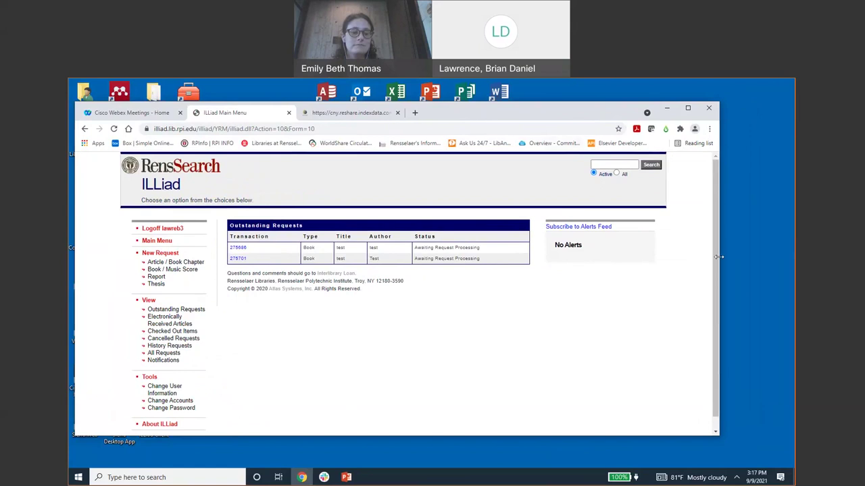
pyautogui.scroll(-1, 714, 256)
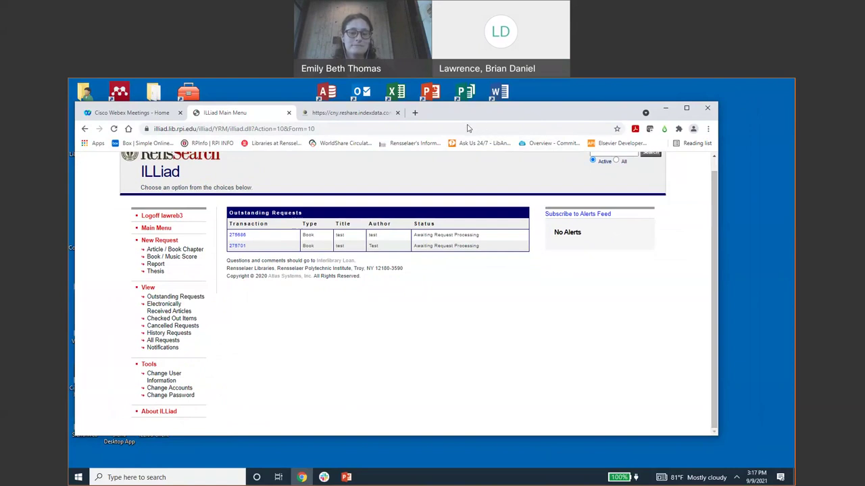
pyautogui.moveTo(657, 108); pyautogui.dragTo(600, 115)
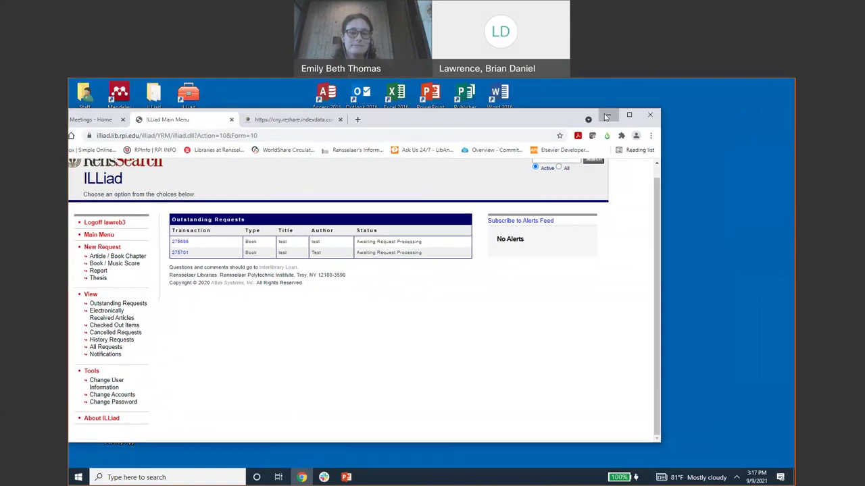
pyautogui.click(607, 116)
# - Bring PowerPoint forward, start the show from the beginning, and advance to Interlibrary Loan Tips
pyautogui.click(346, 477)
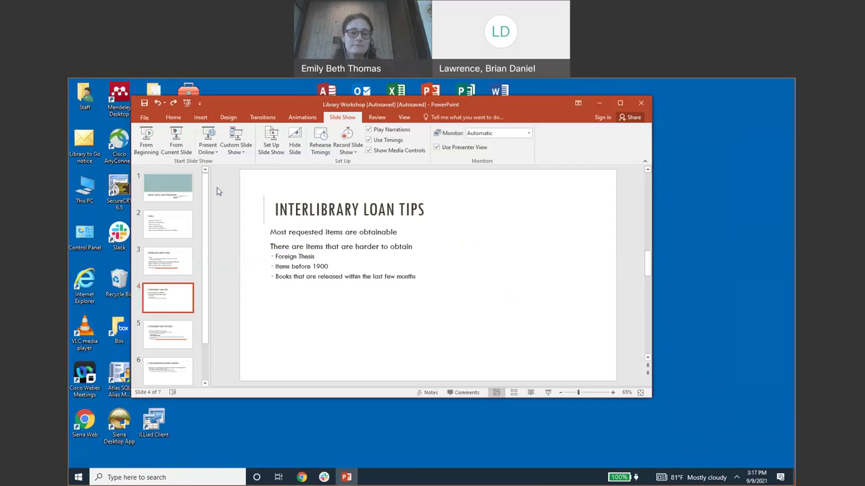
pyautogui.click(147, 146)
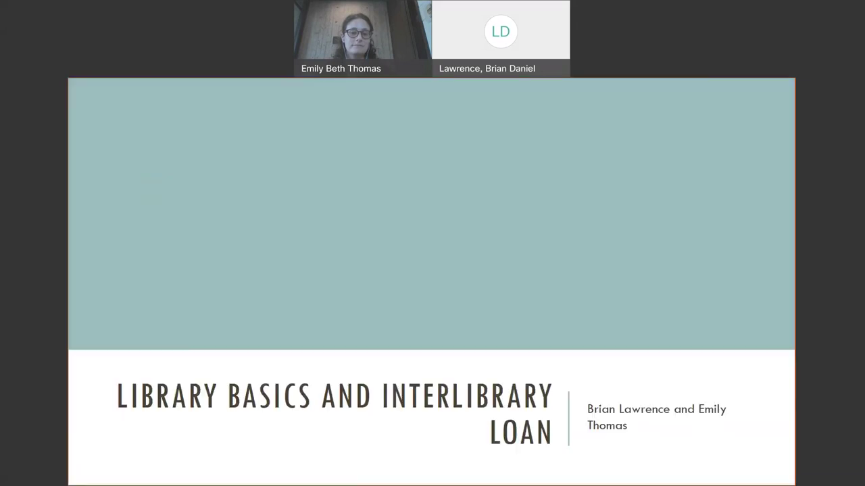
pyautogui.click(384, 219)
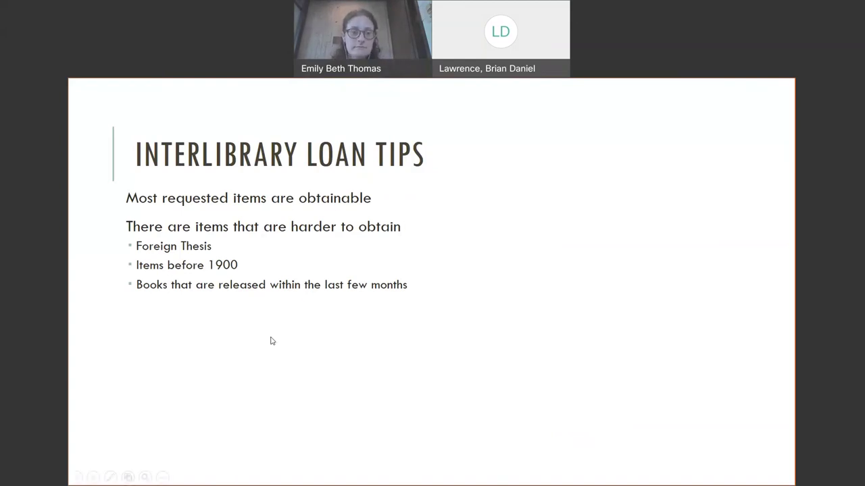
# - Advance two slides, via Interlibrary Loan Tips Cont., to Items Belonging to Other Libraries
pyautogui.click(270, 341)
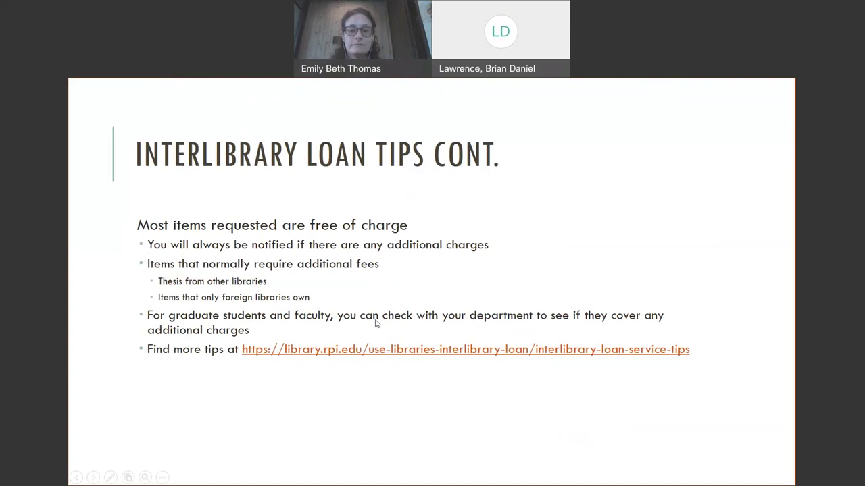
pyautogui.click(433, 231)
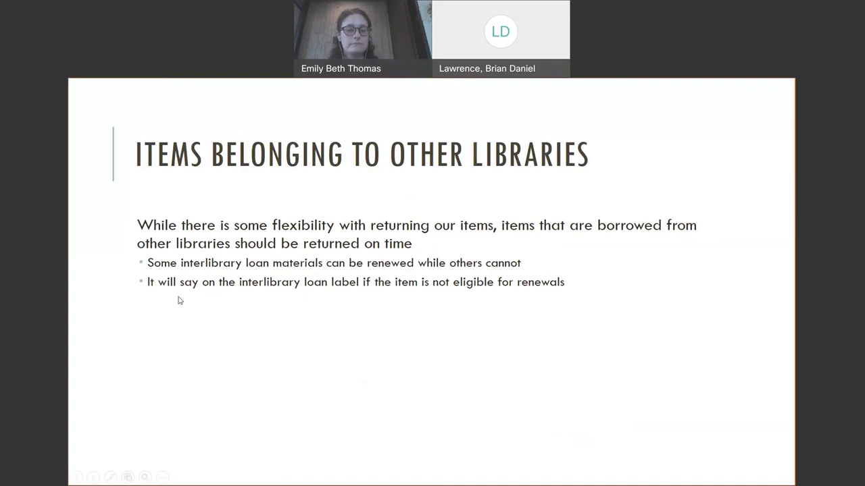
# - Advance the show to the Inquiries slide, then exit the slide show
pyautogui.click(179, 325)
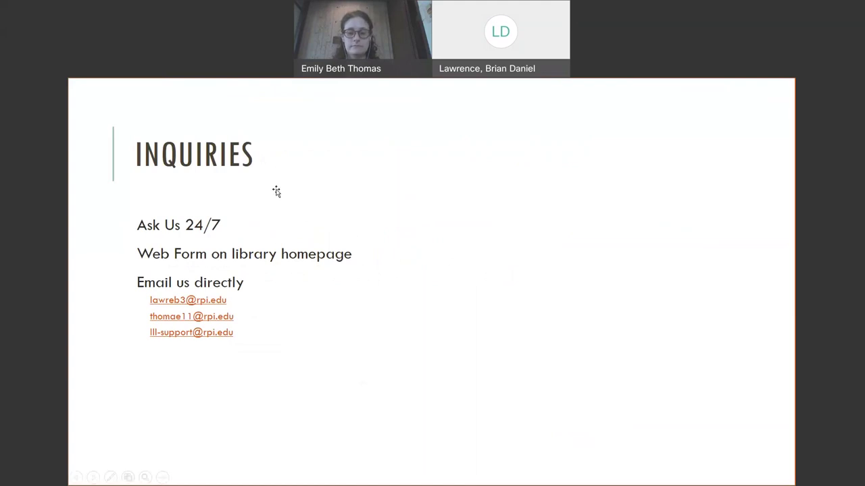
pyautogui.press('Escape')
# - Minimize PowerPoint, return to Chrome, and load library.rpi.edu in a new tab
pyautogui.click(599, 105)
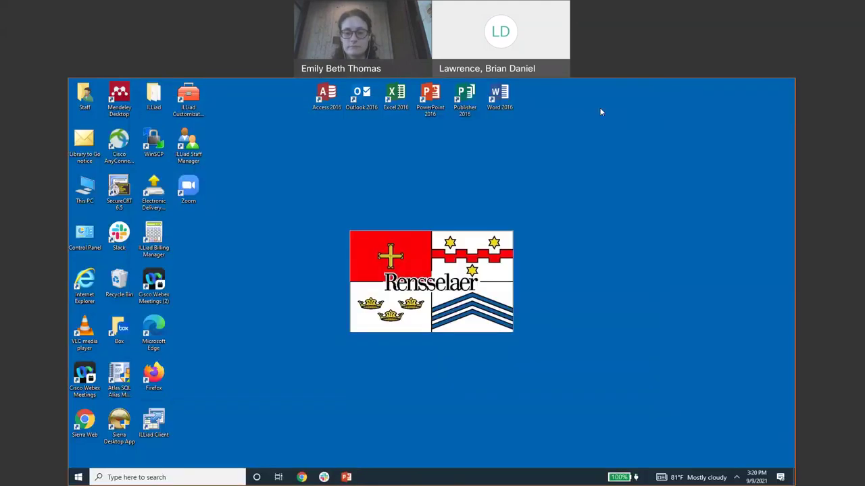
pyautogui.click(305, 477)
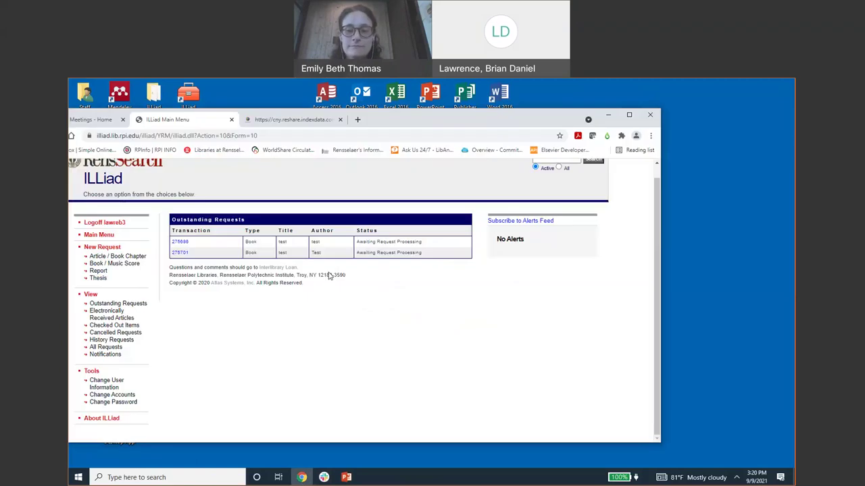
pyautogui.click(358, 120)
pyautogui.write('li')
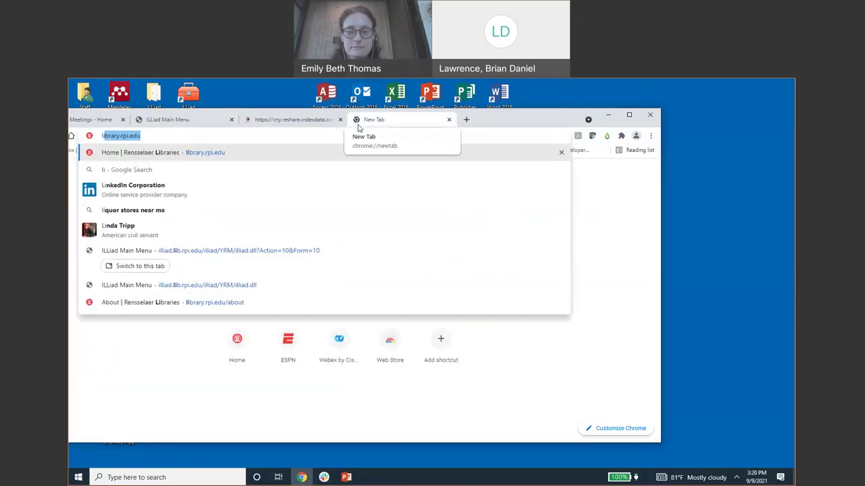
pyautogui.press('Return')
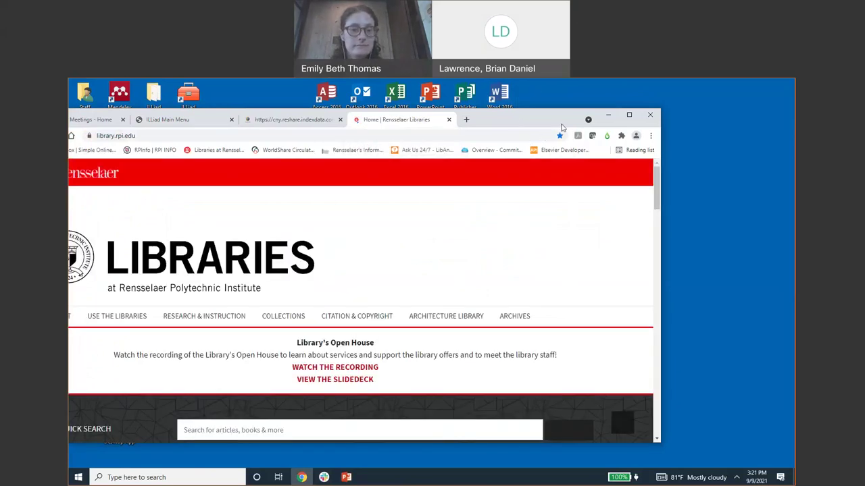
pyautogui.moveTo(540, 116); pyautogui.dragTo(586, 123)
pyautogui.scroll(-1, 702, 220)
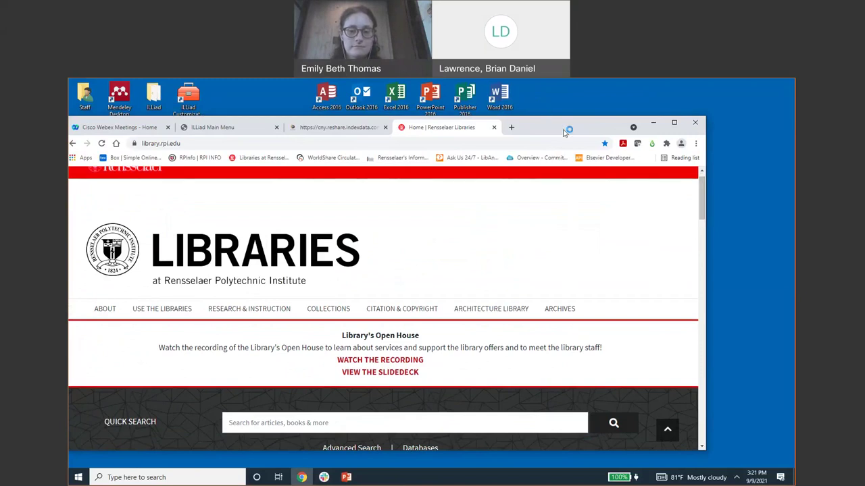
pyautogui.moveTo(547, 116); pyautogui.dragTo(568, 121)
pyautogui.moveTo(721, 220); pyautogui.dragTo(727, 443)
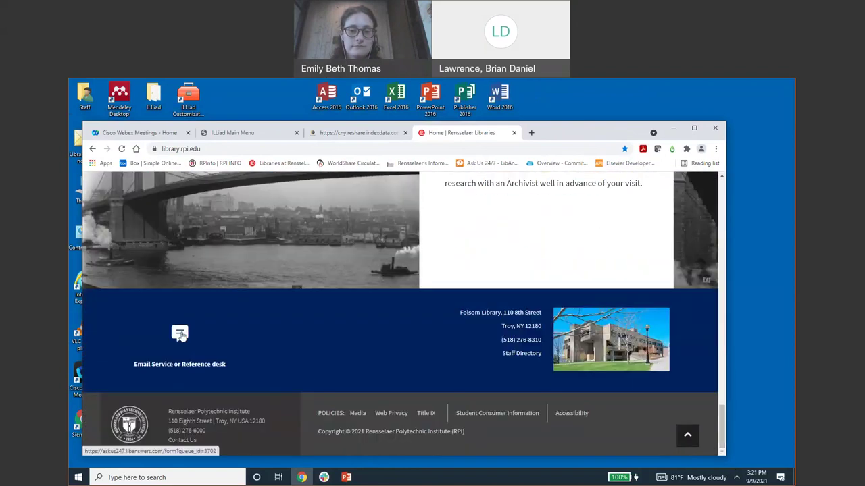
# - Open the Email Service or Reference desk question form, then select the address bar
pyautogui.click(182, 334)
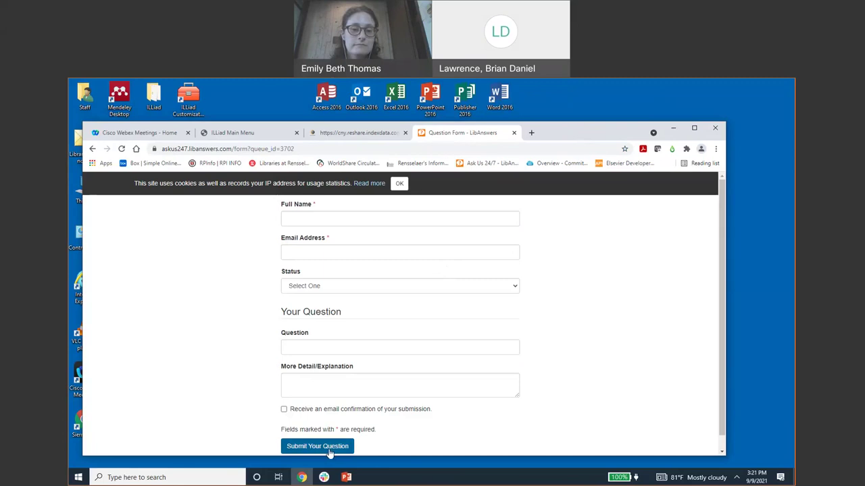
pyautogui.click(464, 148)
# - Reload library.rpi.edu, filter Databases A-Z to letter I, and open IEEE Xplore
pyautogui.write('library.rpi.edu')
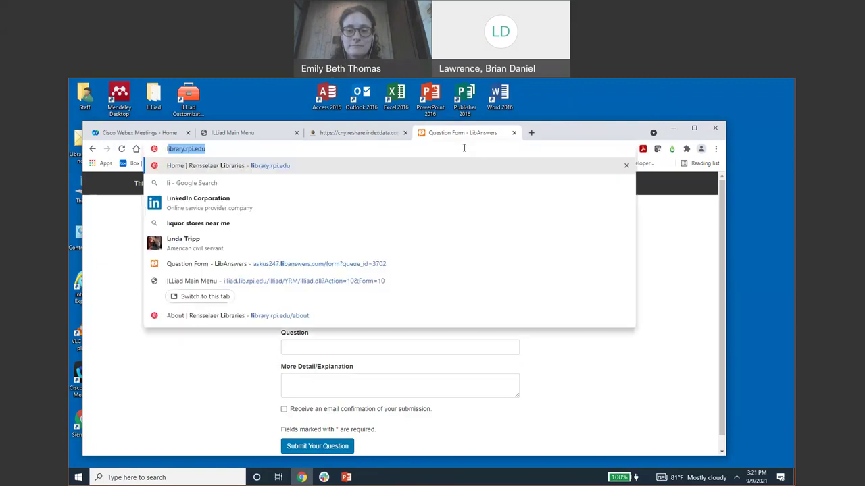
pyautogui.press('Return')
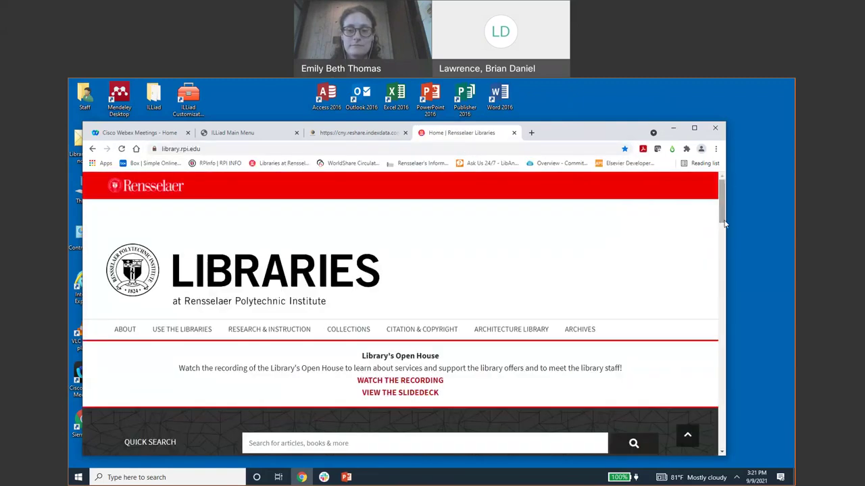
pyautogui.moveTo(721, 215); pyautogui.dragTo(705, 324)
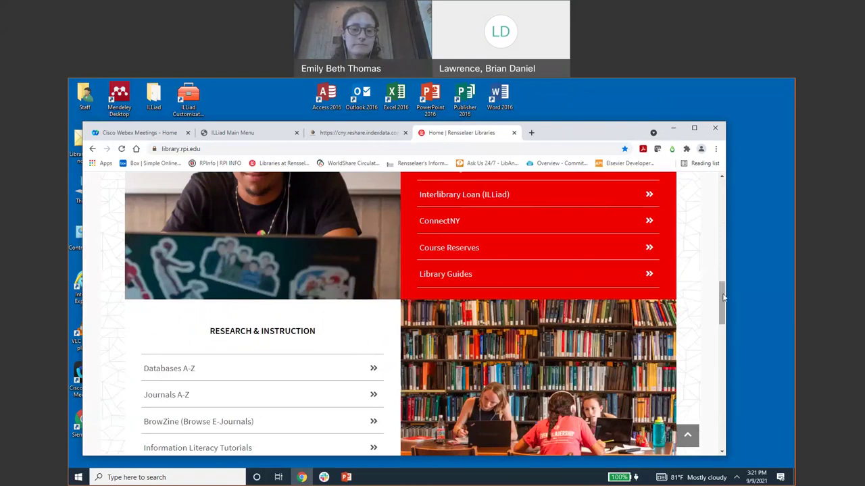
pyautogui.scroll(-1, 723, 297)
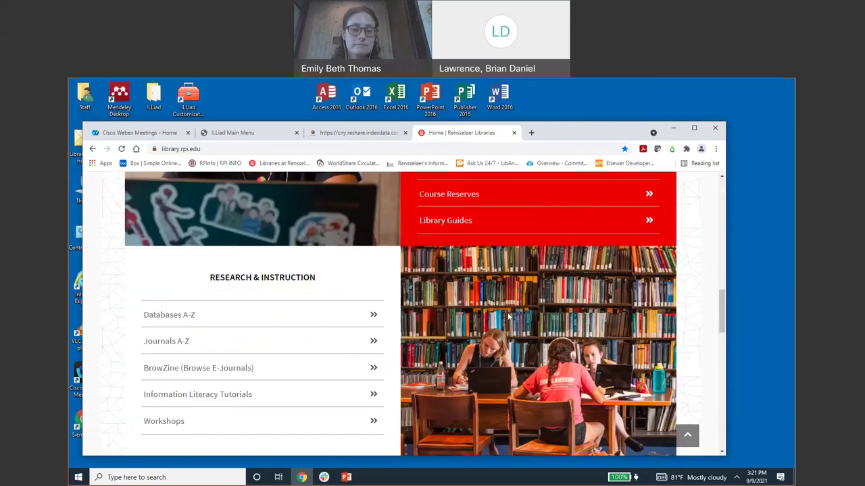
pyautogui.click(182, 321)
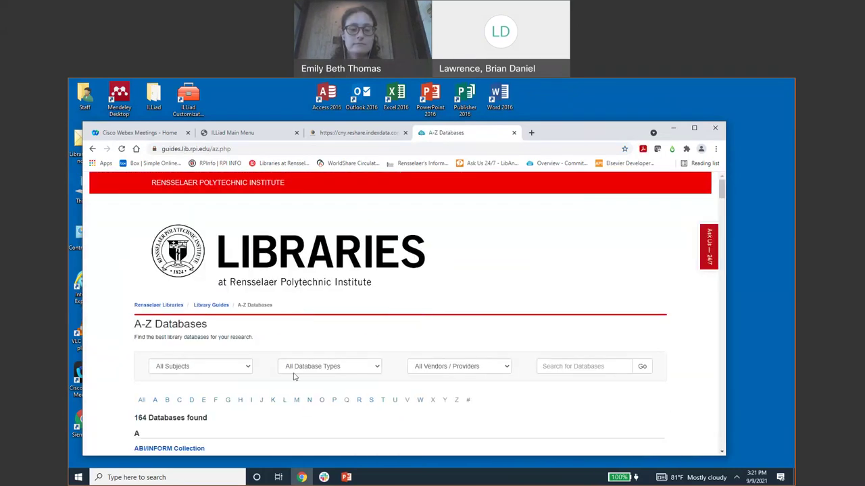
pyautogui.click(252, 400)
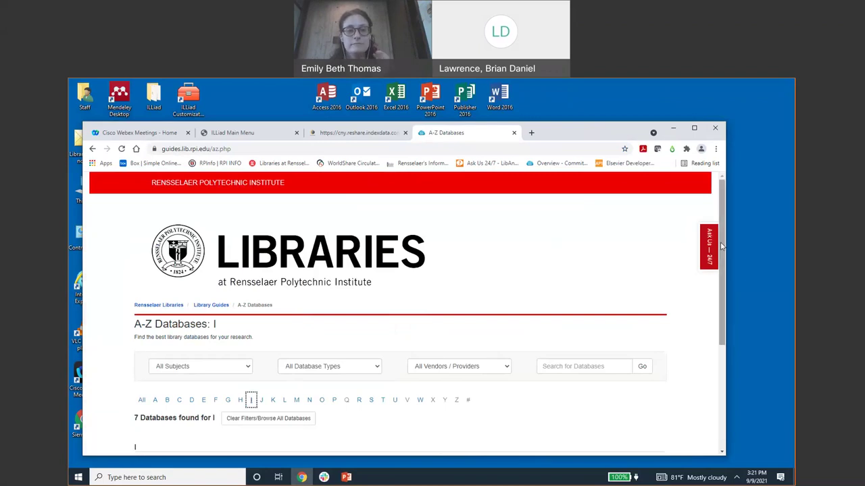
pyautogui.scroll(-1, 725, 294)
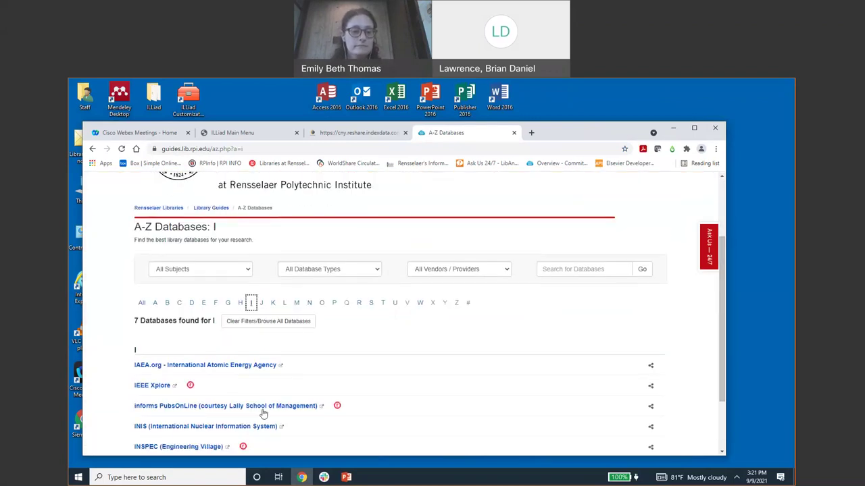
pyautogui.click(153, 390)
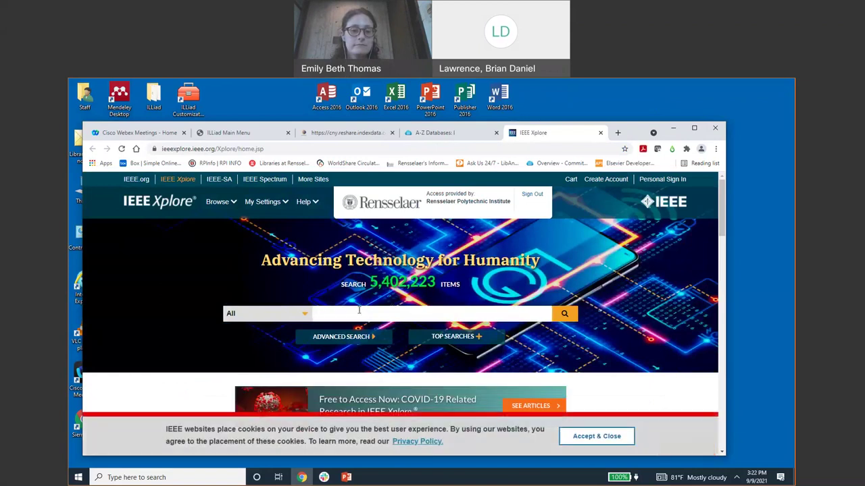
# - Search IEEE Xplore for 'sharks' and browse the results
pyautogui.click(358, 310)
pyautogui.write('sharks')
pyautogui.press('Return')
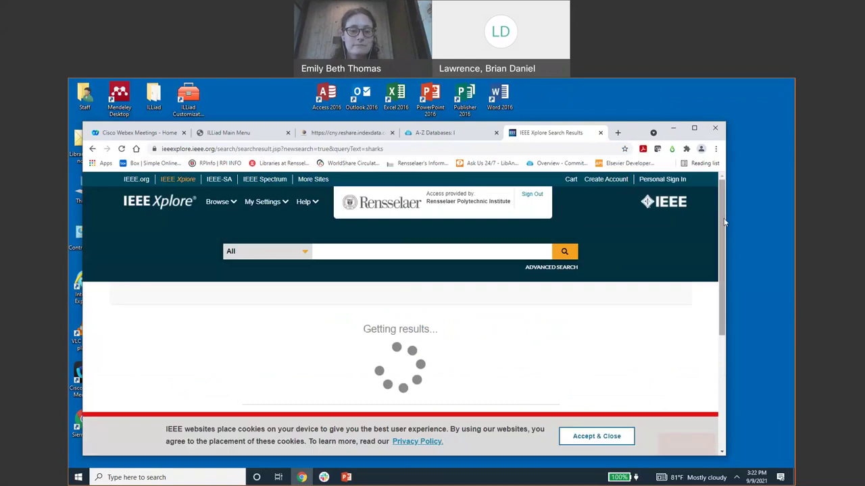
pyautogui.moveTo(723, 222); pyautogui.dragTo(721, 252)
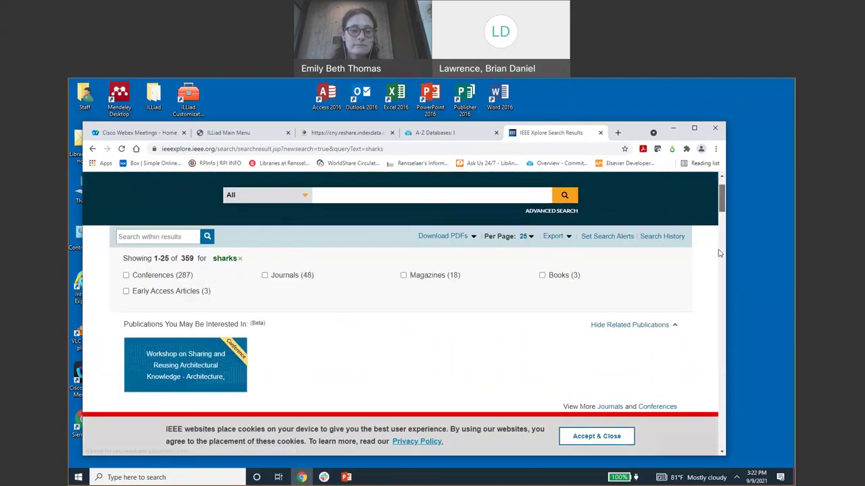
pyautogui.scroll(-3, 717, 273)
pyautogui.scroll(3, 717, 273)
pyautogui.scroll(1, 718, 252)
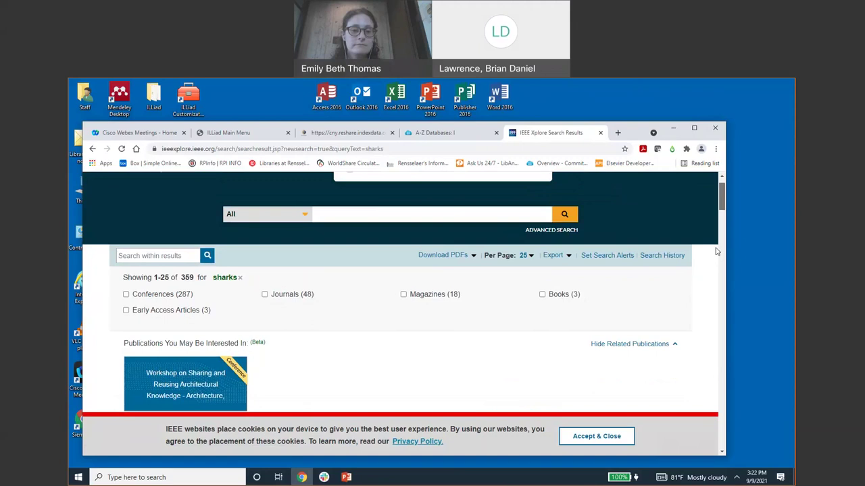
pyautogui.scroll(-3, 717, 252)
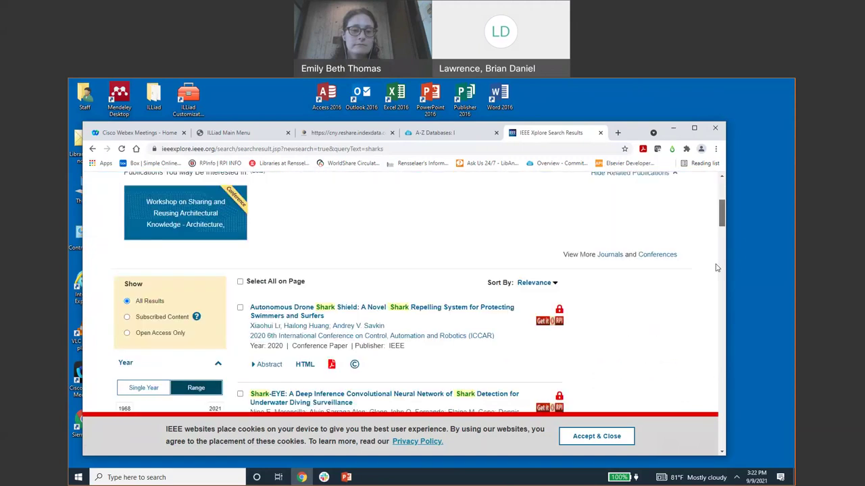
pyautogui.scroll(-1, 718, 269)
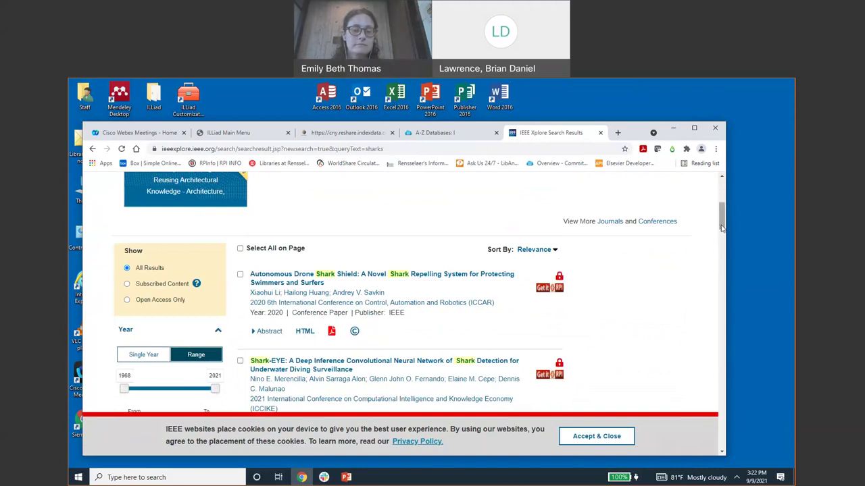
pyautogui.moveTo(722, 229); pyautogui.dragTo(707, 237)
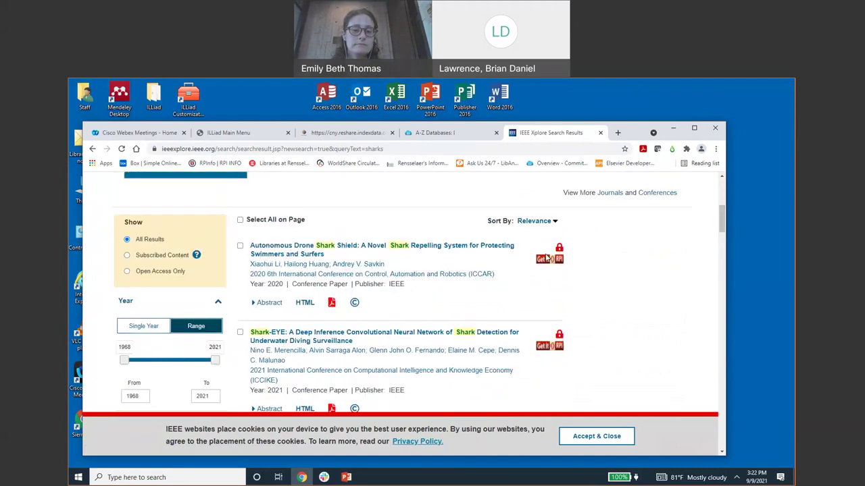
# - Open the Autonomous Drone Shark Shield paper, try its PDF, then choose Get It @ RPI
pyautogui.click(459, 248)
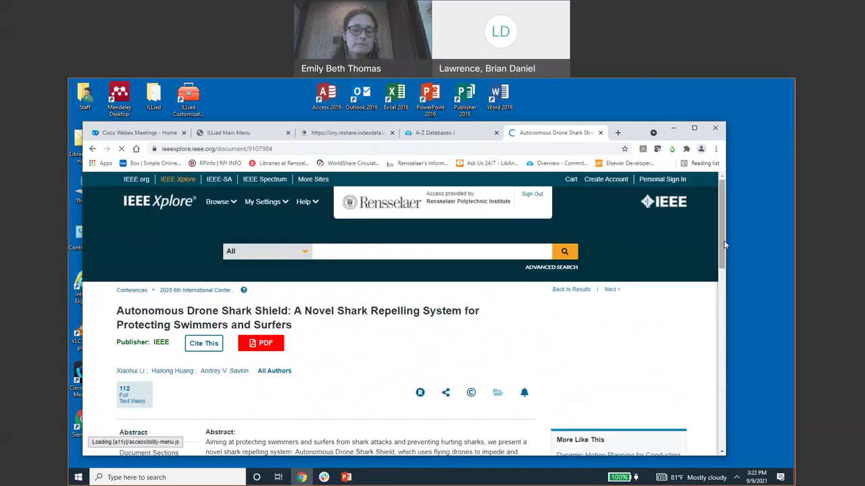
pyautogui.scroll(-2, 723, 250)
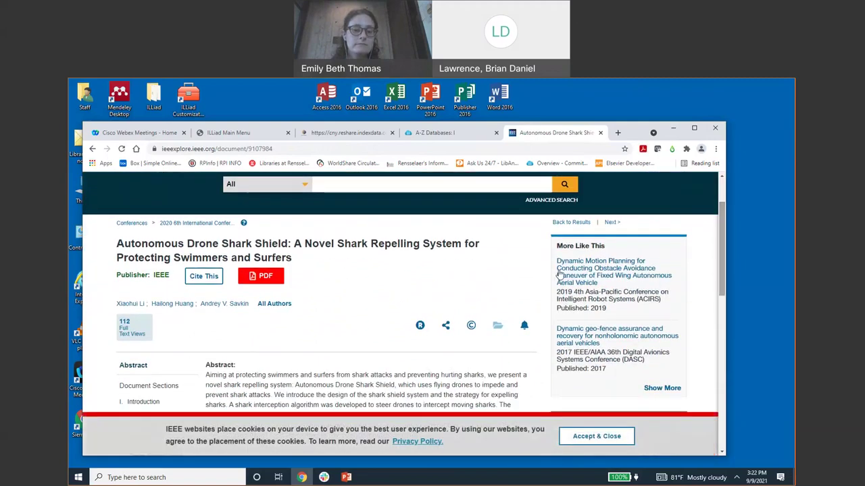
pyautogui.click(264, 281)
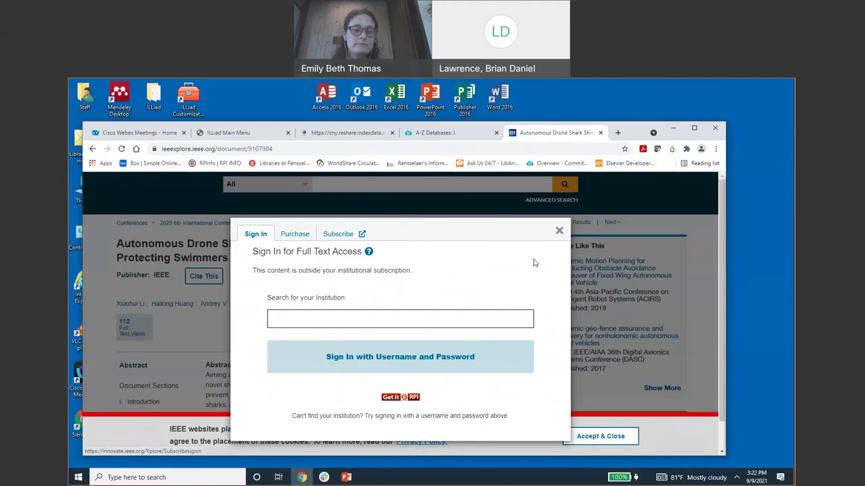
pyautogui.click(400, 398)
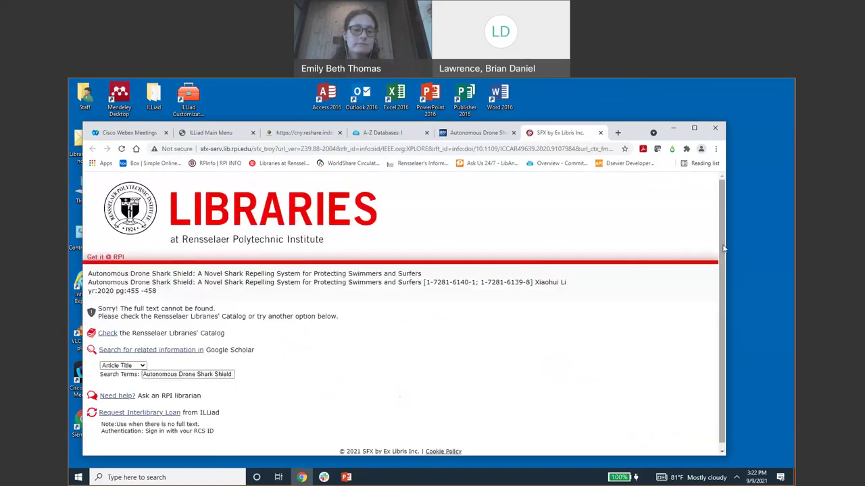
# - Check the article citation on Get it @ RPI and request it via ILLiad interlibrary loan
pyautogui.scroll(-1, 717, 271)
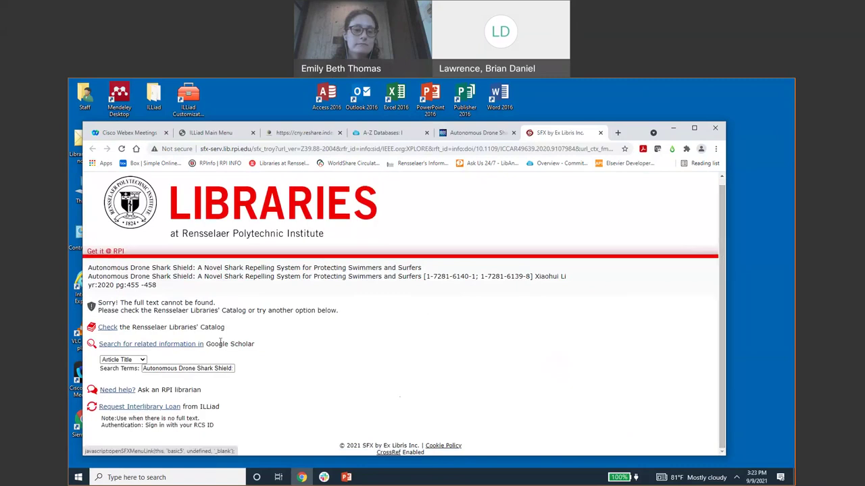
pyautogui.tripleClick(324, 306)
pyautogui.click(318, 307)
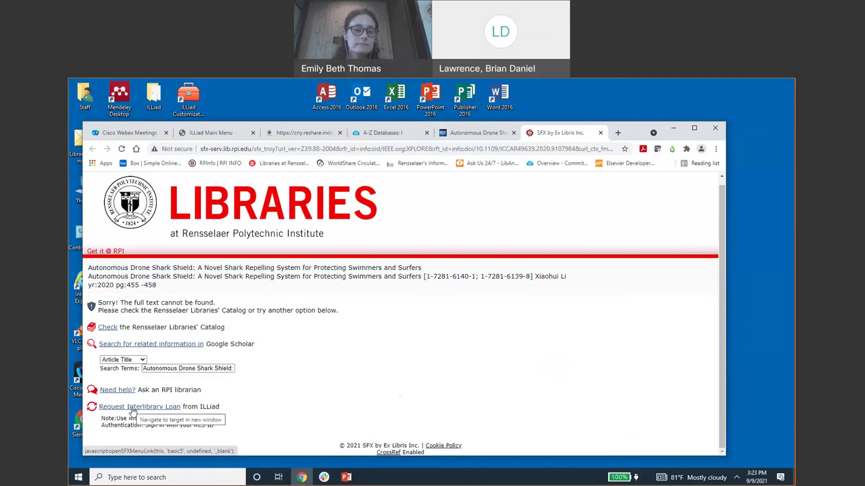
pyautogui.click(132, 408)
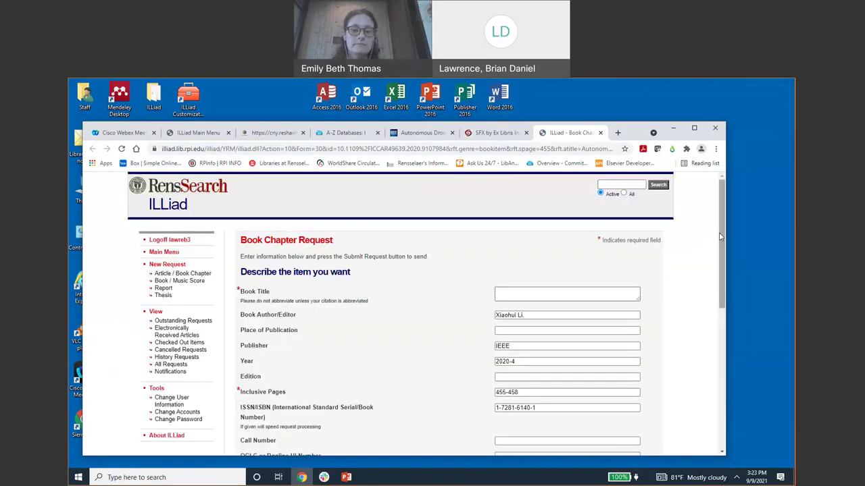
# - Review the prefilled chapter form and try submitting, which flags the empty Book Title
pyautogui.moveTo(723, 238); pyautogui.dragTo(723, 338)
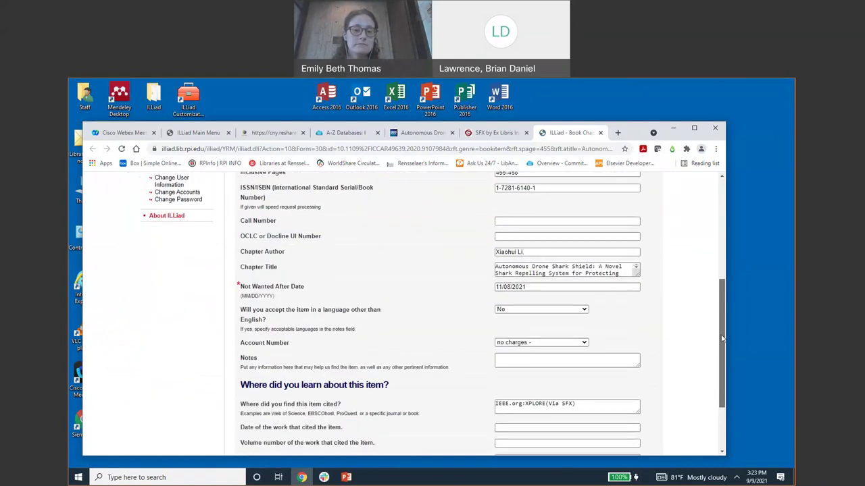
pyautogui.scroll(3, 371, 412)
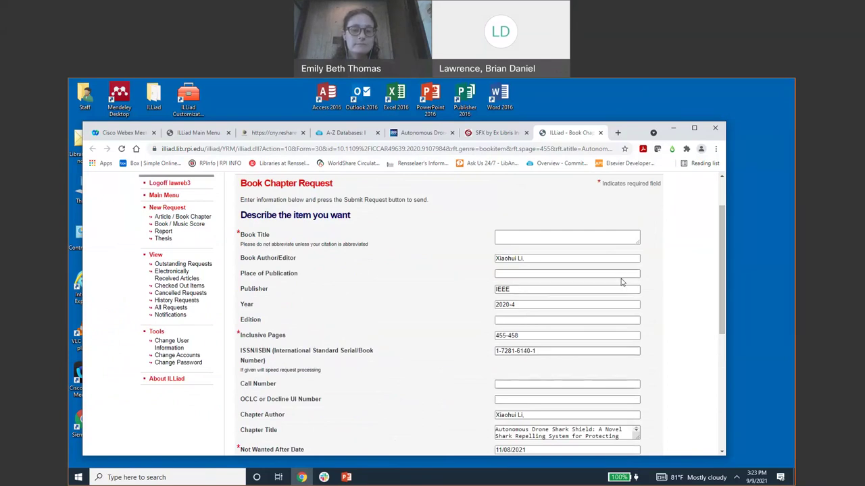
pyautogui.moveTo(720, 247); pyautogui.dragTo(711, 302)
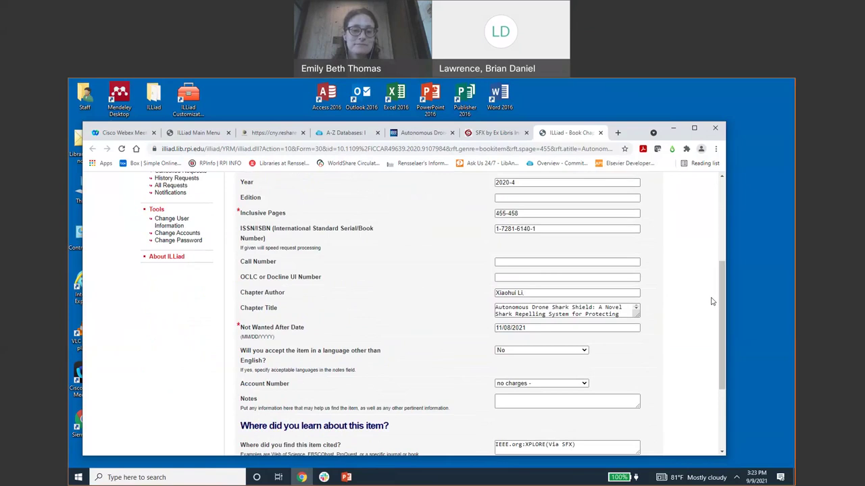
pyautogui.moveTo(717, 301); pyautogui.dragTo(718, 278)
pyautogui.scroll(-3, 580, 370)
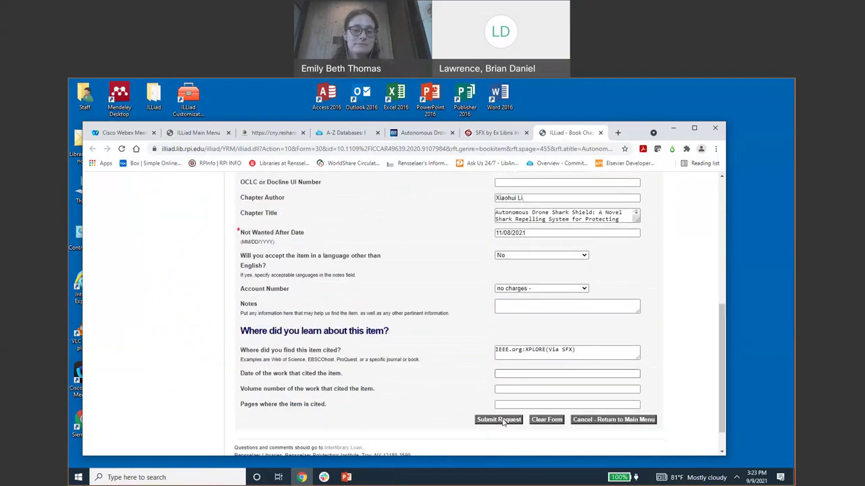
pyautogui.click(499, 420)
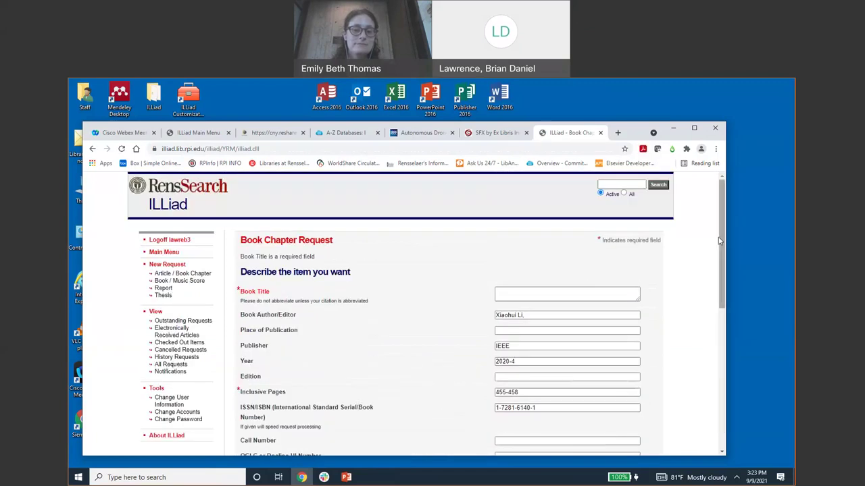
pyautogui.click(534, 292)
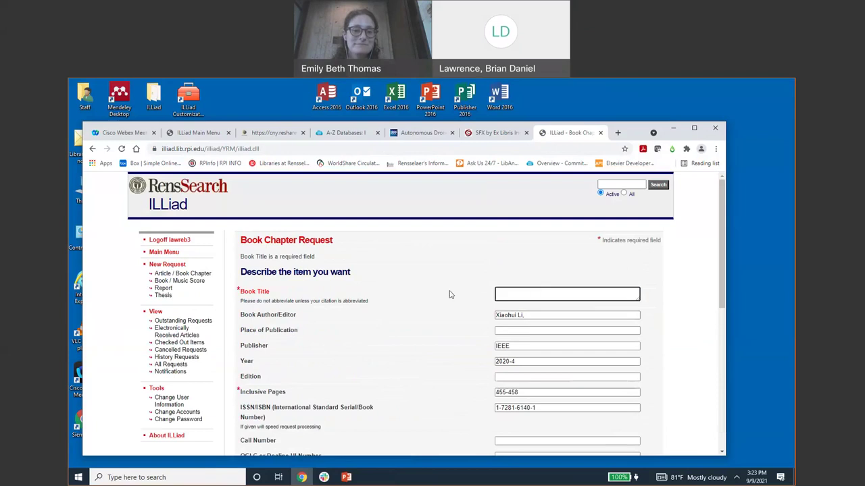
# - Copy the article title from the Get it @ RPI tab into Book Title and resubmit
pyautogui.click(497, 133)
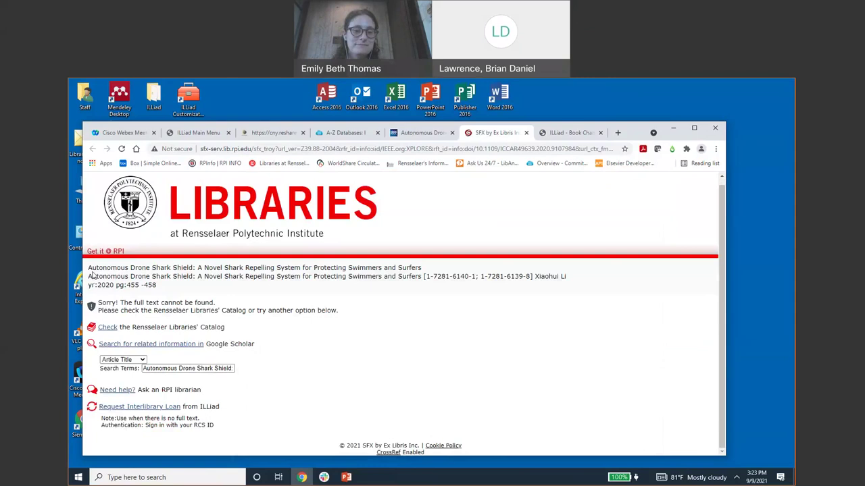
pyautogui.tripleClick(408, 268)
pyautogui.tripleClick(407, 266)
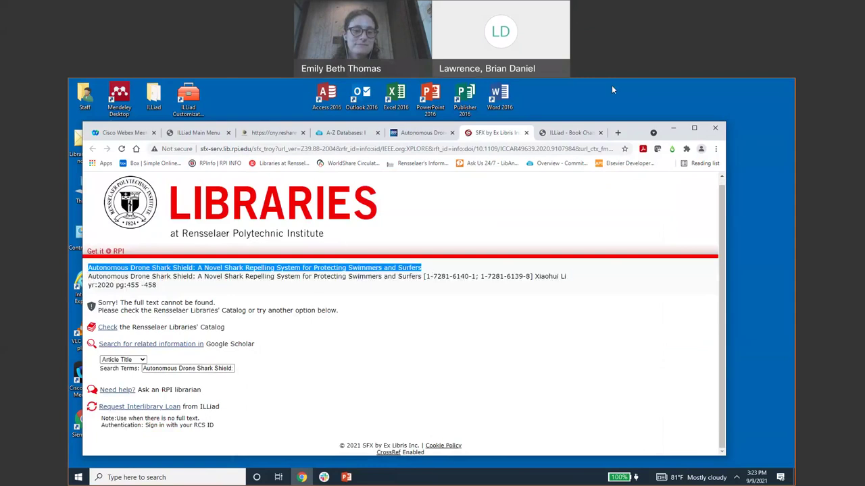
pyautogui.click(560, 133)
pyautogui.write('Shark Repelling System for Protecting Swimmers and Surfers')
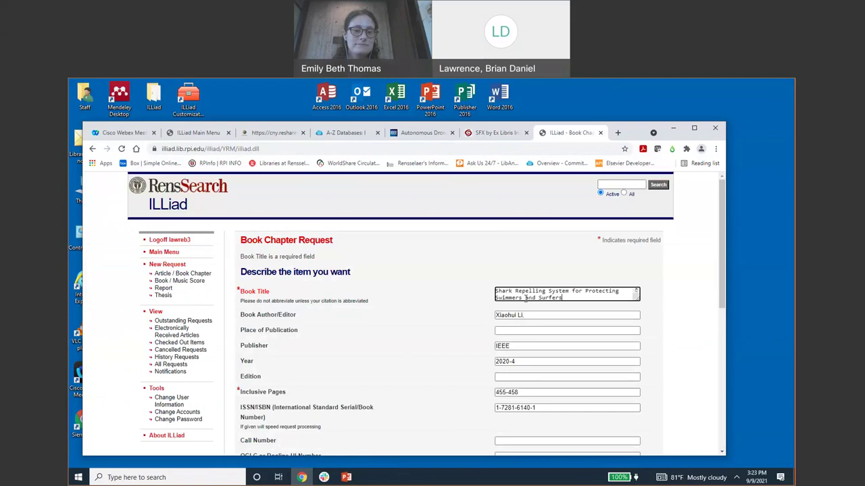
pyautogui.moveTo(721, 307); pyautogui.dragTo(720, 449)
pyautogui.click(498, 386)
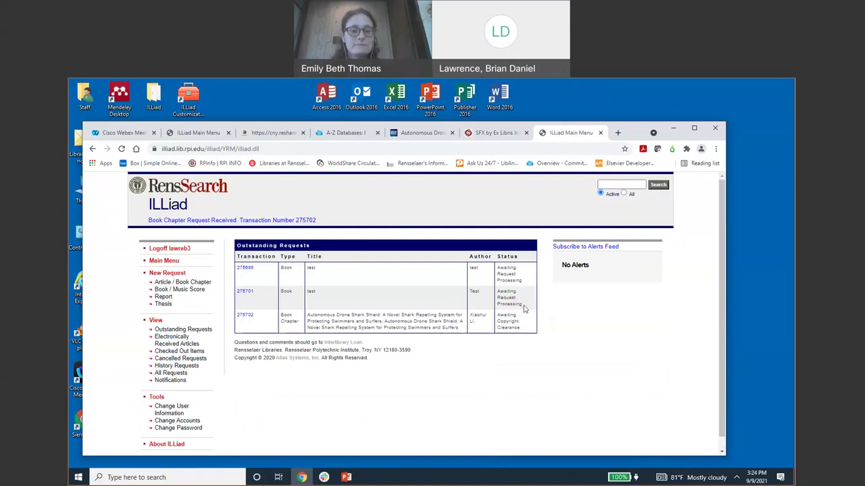
# - Review the three outstanding requests, including the shark shield chapter awaiting copyright clearance
pyautogui.moveTo(522, 304)
pyautogui.mouseDown()
pyautogui.moveTo(505, 273)
pyautogui.moveTo(516, 296)
pyautogui.mouseUp()
pyautogui.click(516, 296)
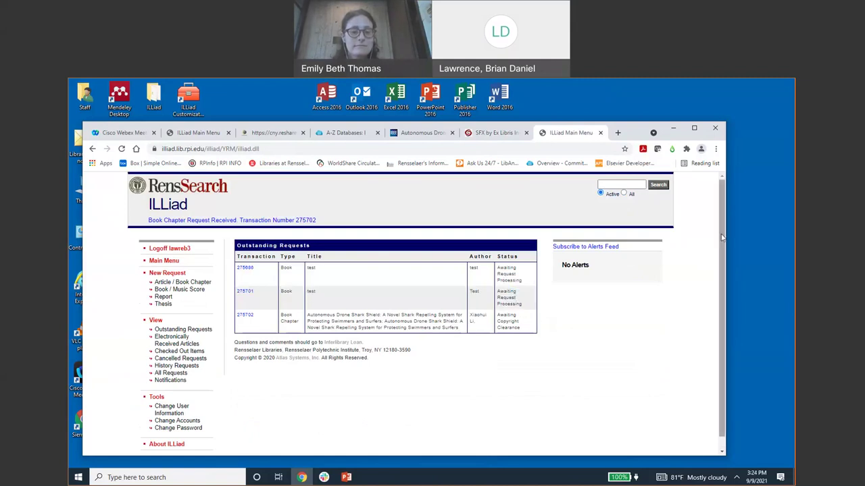
pyautogui.scroll(-1, 722, 250)
pyautogui.scroll(-1, 722, 250)
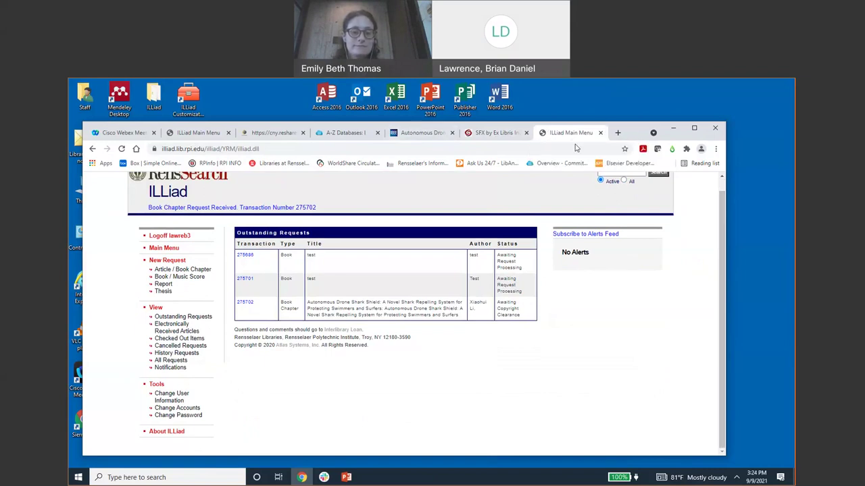
pyautogui.moveTo(546, 139); pyautogui.dragTo(483, 151)
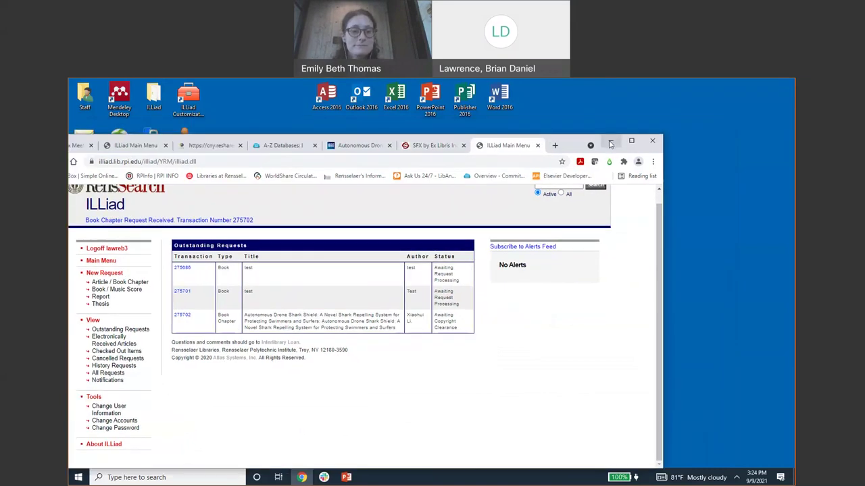
# - Minimize Chrome and bring back the Library Workshop deck at slide 7, Inquiries
pyautogui.click(610, 143)
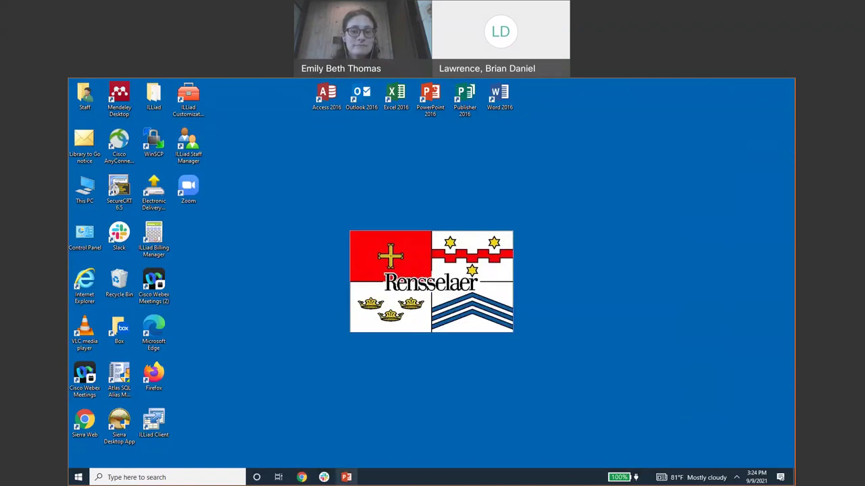
pyautogui.click(346, 477)
pyautogui.moveTo(530, 105); pyautogui.dragTo(527, 132)
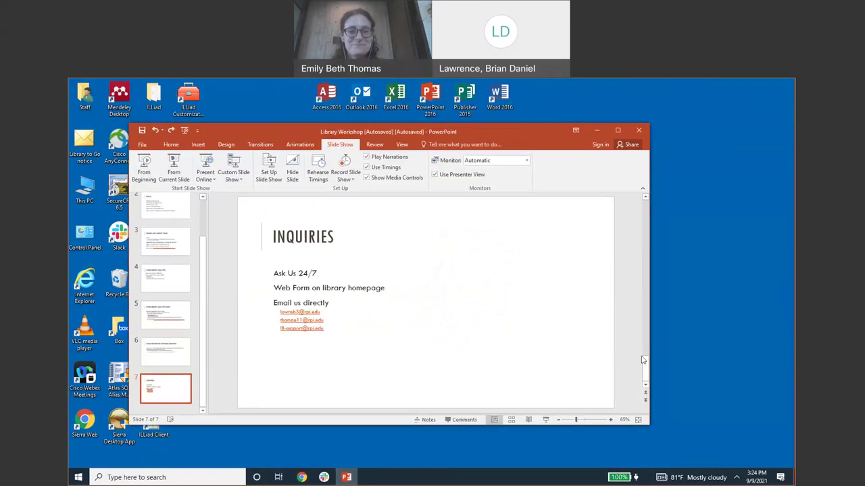
pyautogui.click(644, 364)
pyautogui.moveTo(645, 364); pyautogui.dragTo(645, 365)
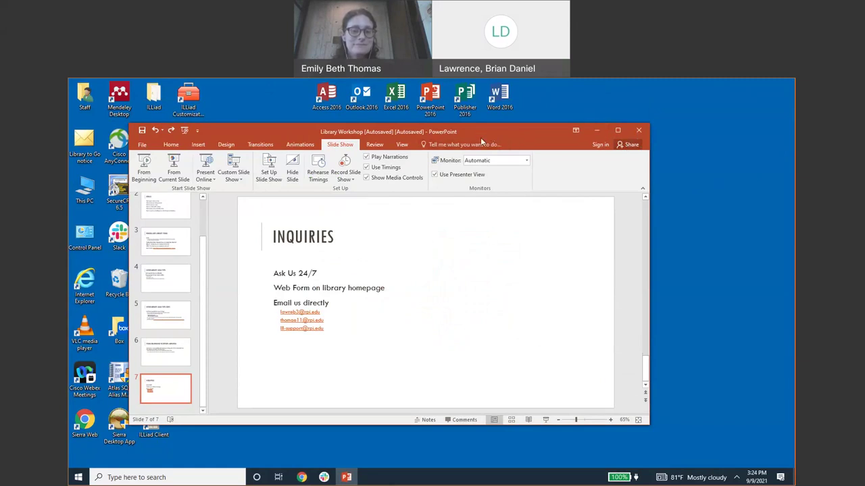
pyautogui.moveTo(481, 132); pyautogui.dragTo(471, 136)
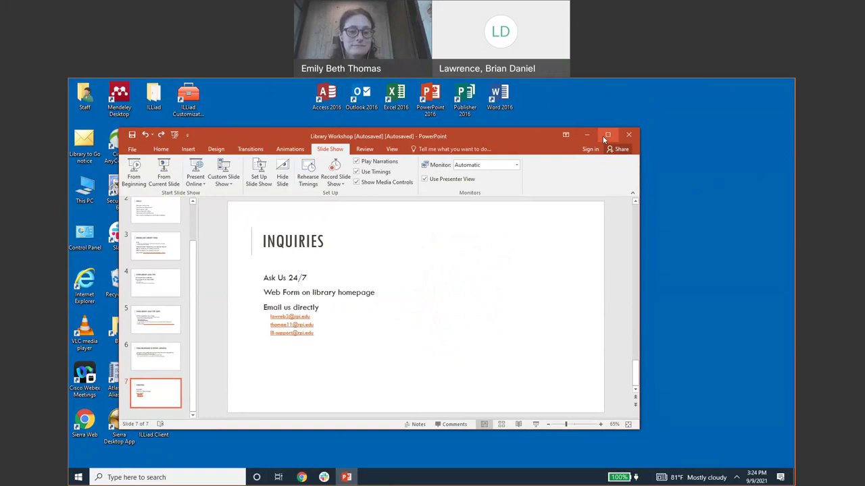